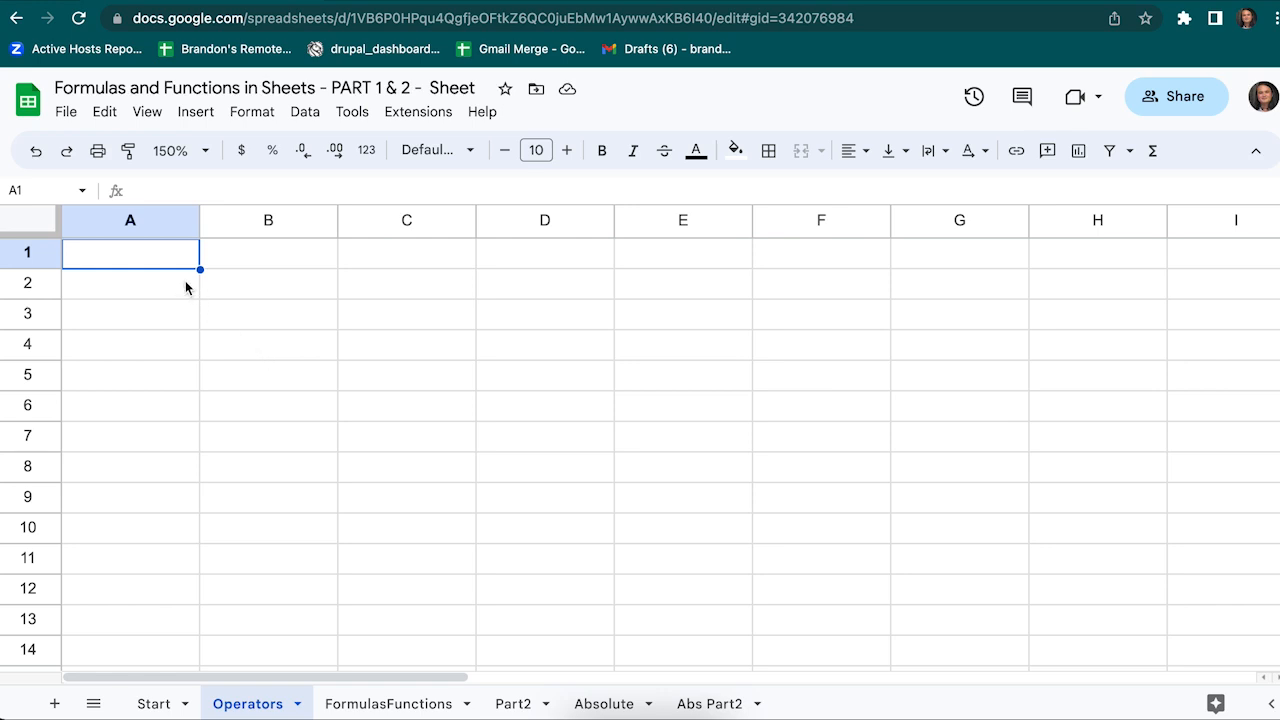
Enter the formula =4+4 in cell A1 of the Operators sheet
{"action": "type", "text": "="}
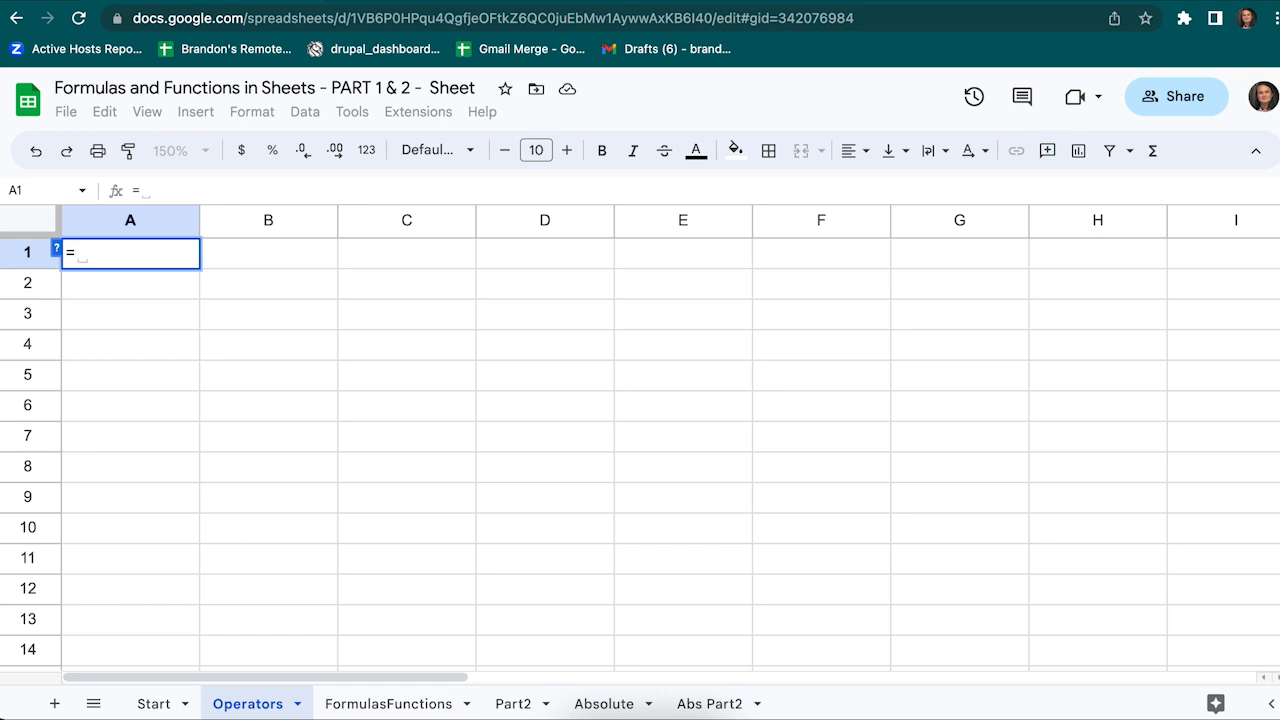
{"action": "type", "text": "4"}
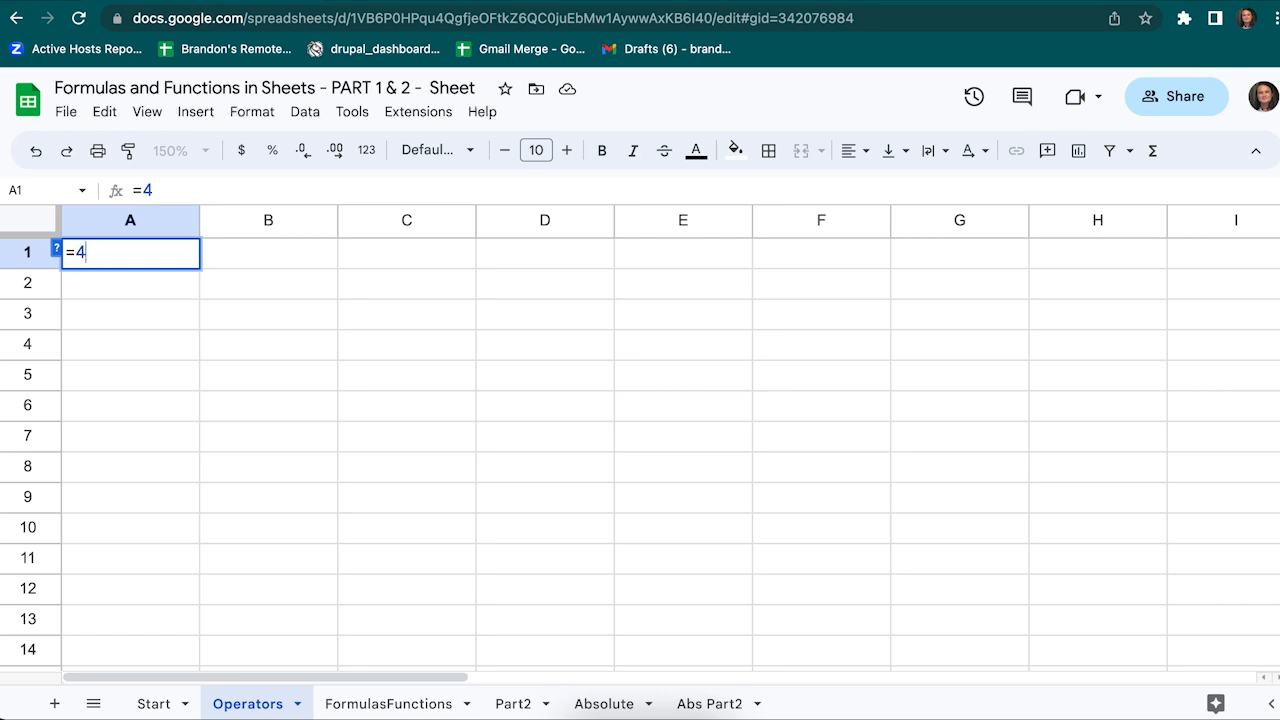
{"action": "type", "text": "+4"}
{"action": "key", "text": "Return"}
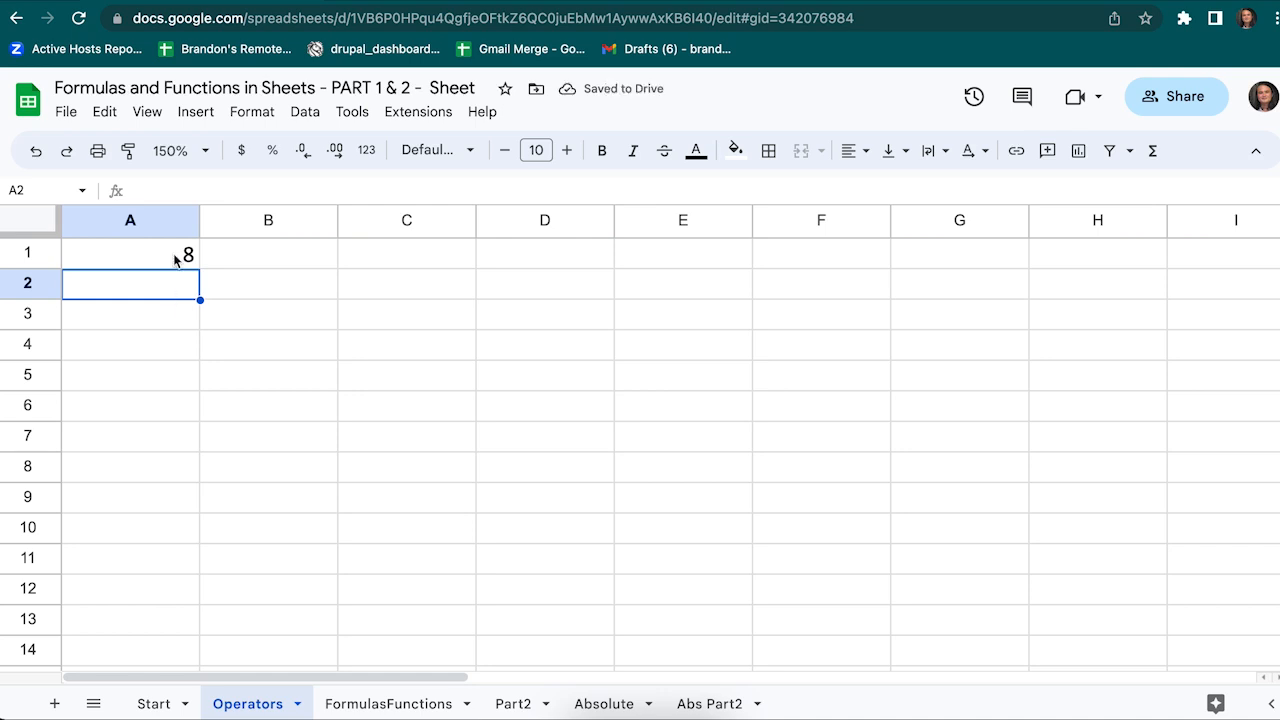
Paste the Arithmetic Operators reference box and place it over columns C and D, from row 1 to row 11
{"action": "key", "text": "ctrl+v"}
{"action": "left_click_drag", "start_coordinate": [358, 307], "coordinate": [549, 255]}
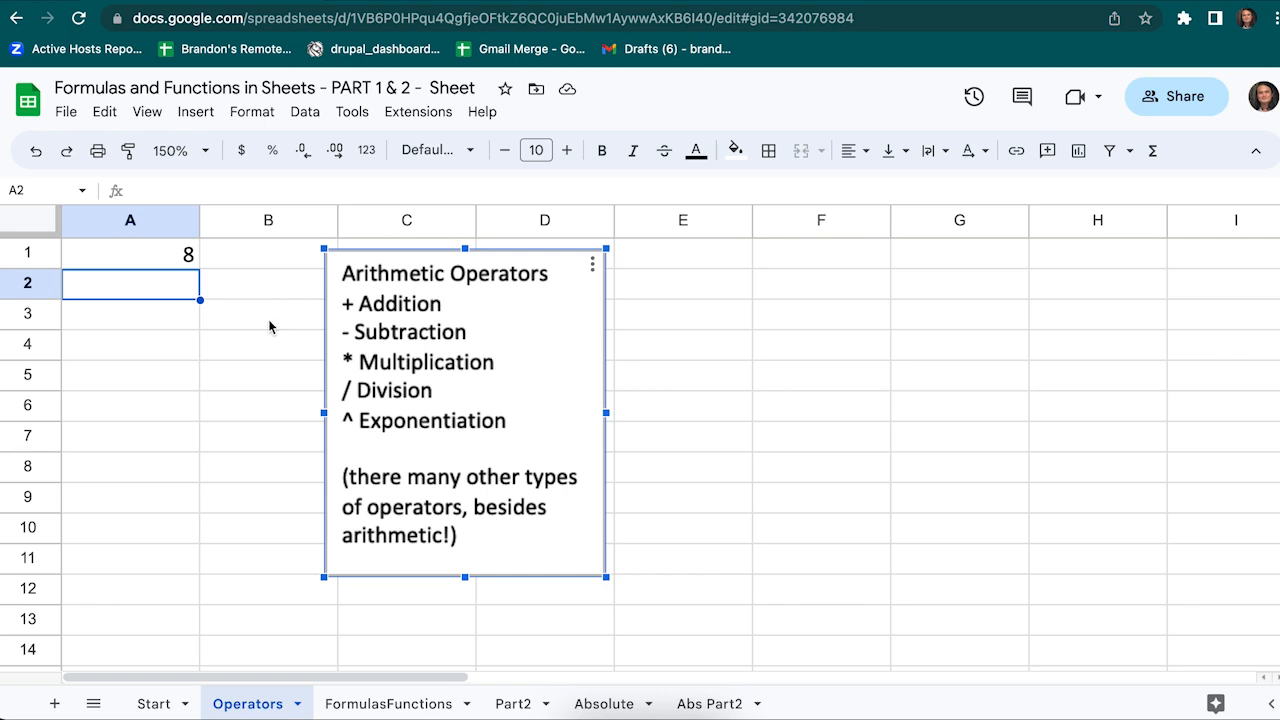
Enter the formula =A1 in cell A3 to reference the first cell
{"action": "left_click", "coordinate": [145, 321]}
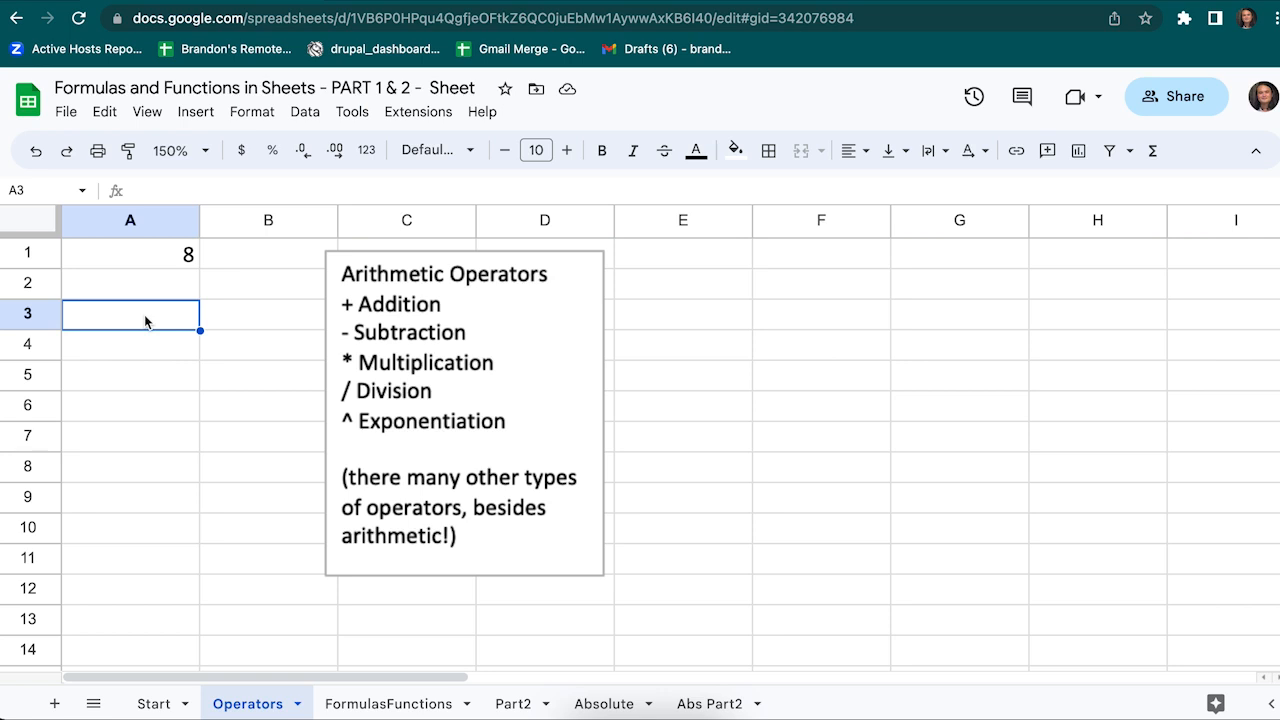
{"action": "type", "text": "="}
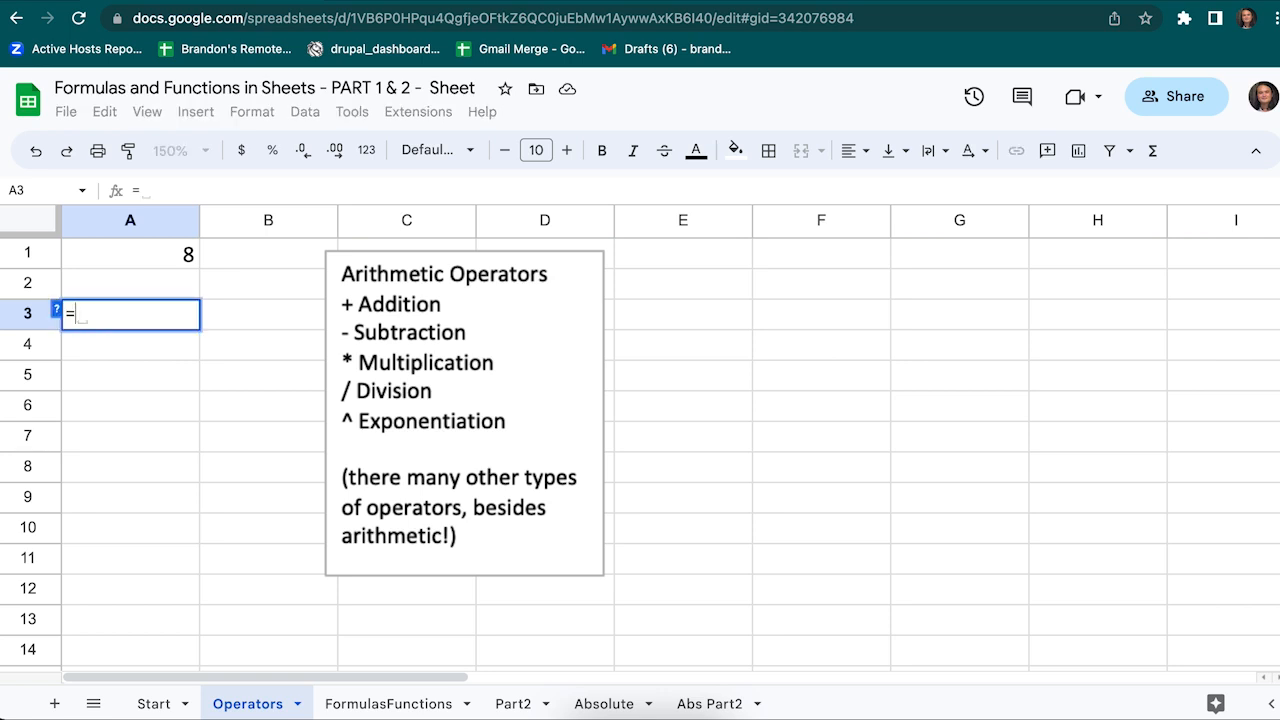
{"action": "type", "text": "A1"}
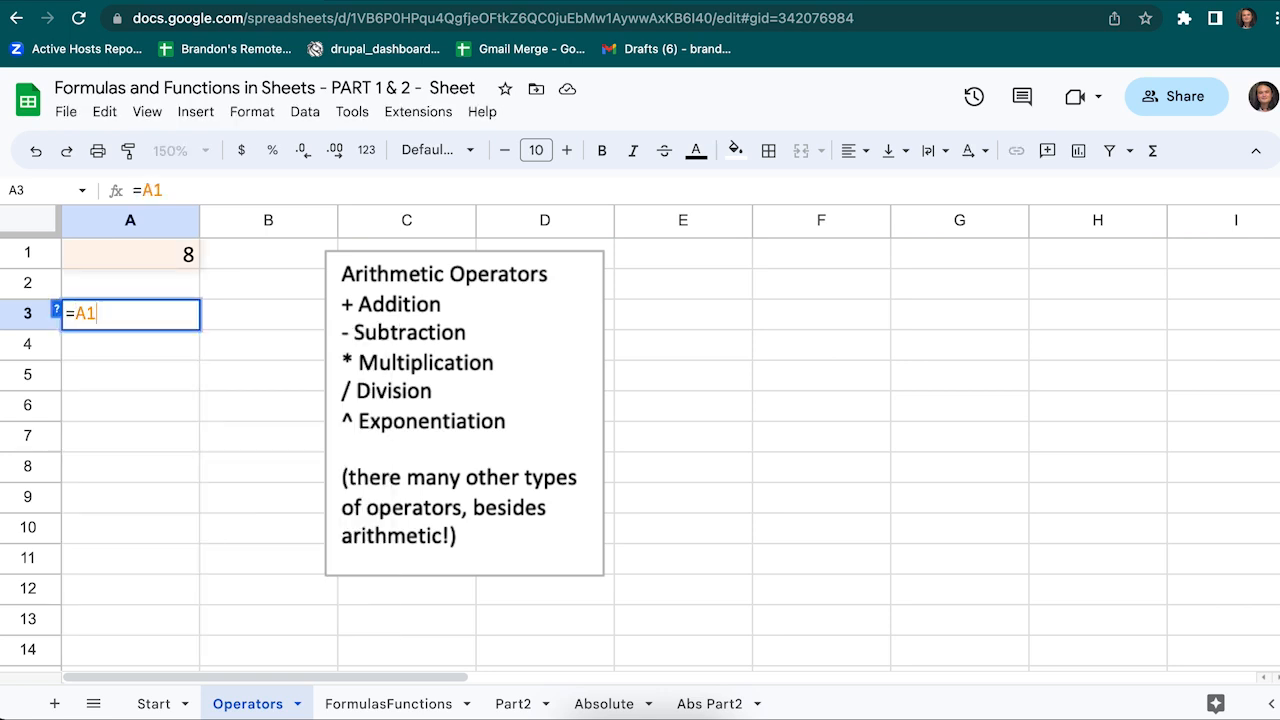
{"action": "key", "text": "Return"}
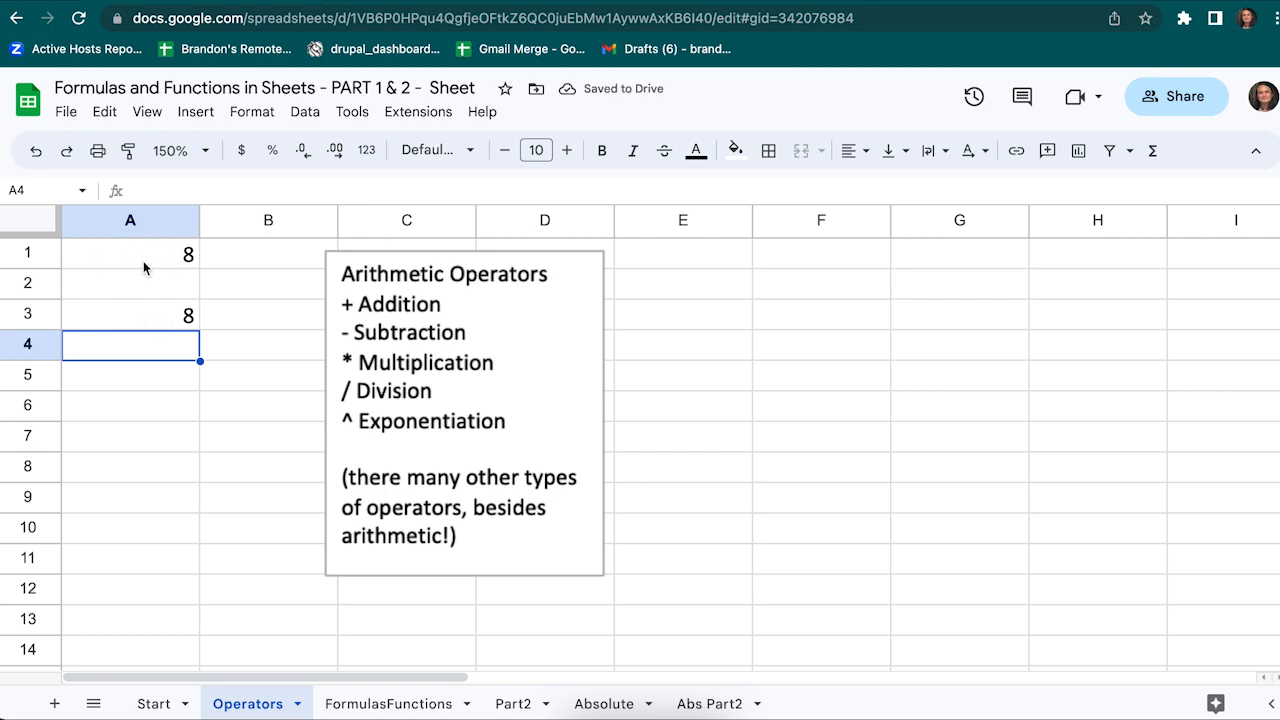
Replace the contents of cell A1 with the value 80
{"action": "left_click", "coordinate": [143, 261]}
{"action": "type", "text": "80"}
{"action": "key", "text": "Return"}
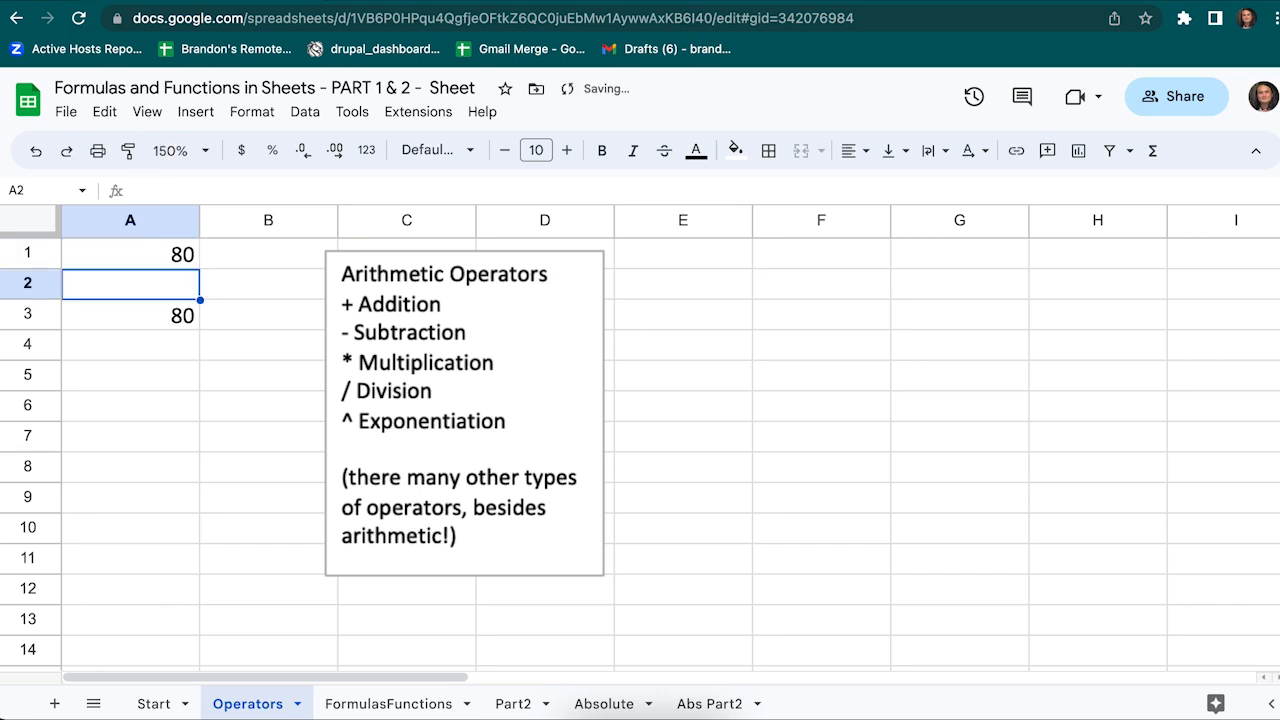
Enter the formula =A1+A3+12 in cell A5, combining two cell references and a constant
{"action": "left_click", "coordinate": [112, 372]}
{"action": "type", "text": "="}
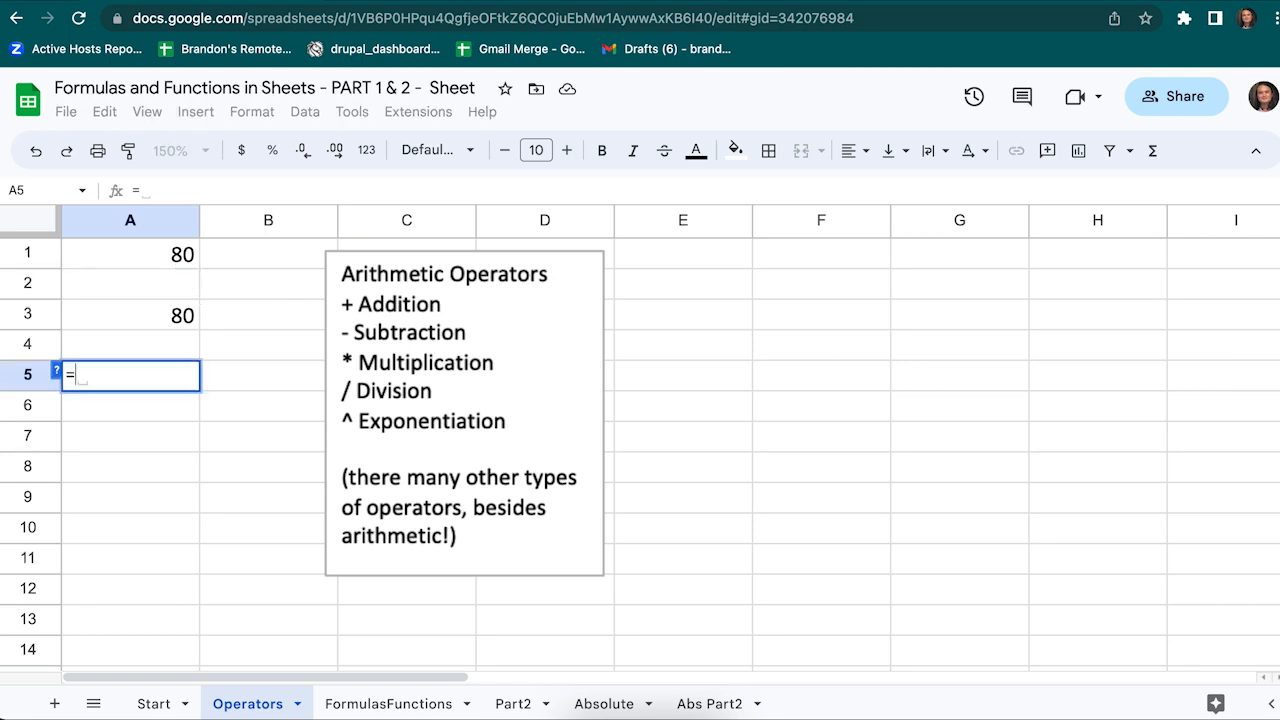
{"action": "type", "text": "A1"}
{"action": "key", "text": "BackSpace"}
{"action": "key", "text": "BackSpace"}
{"action": "key", "text": "BackSpace"}
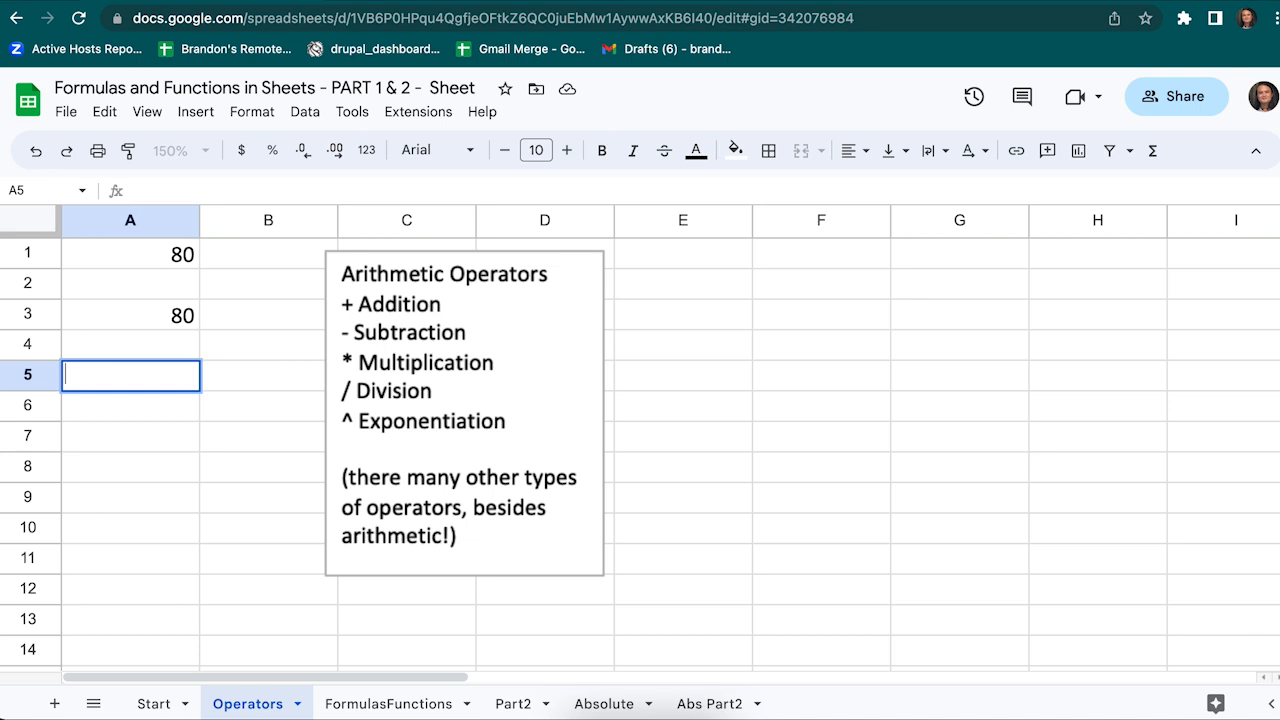
{"action": "type", "text": "=A1"}
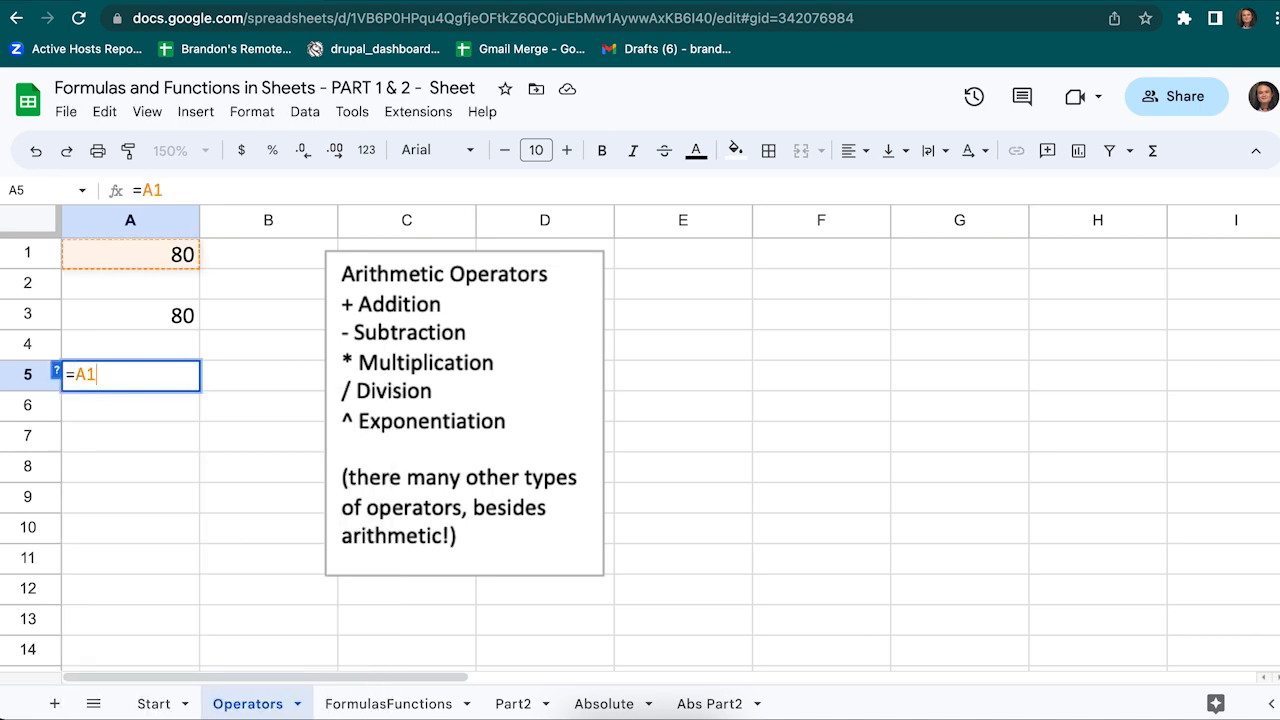
{"action": "type", "text": "+A3"}
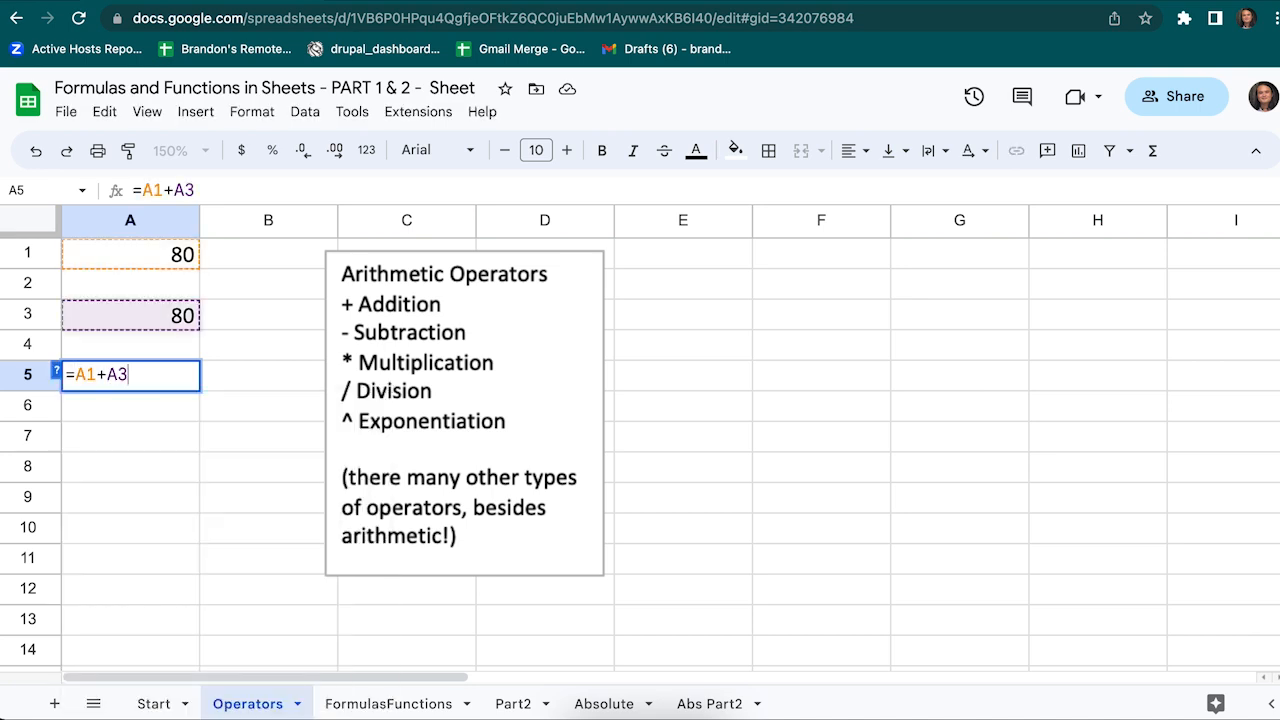
{"action": "type", "text": "+12"}
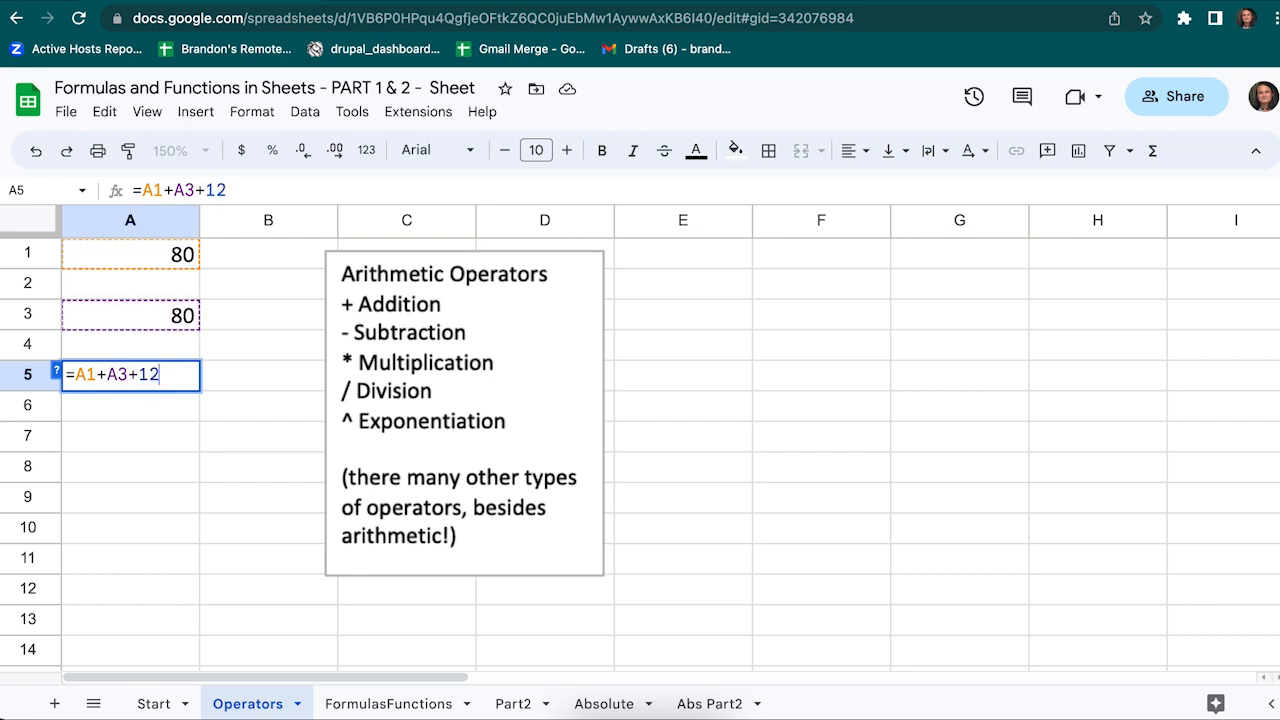
{"action": "key", "text": "Return"}
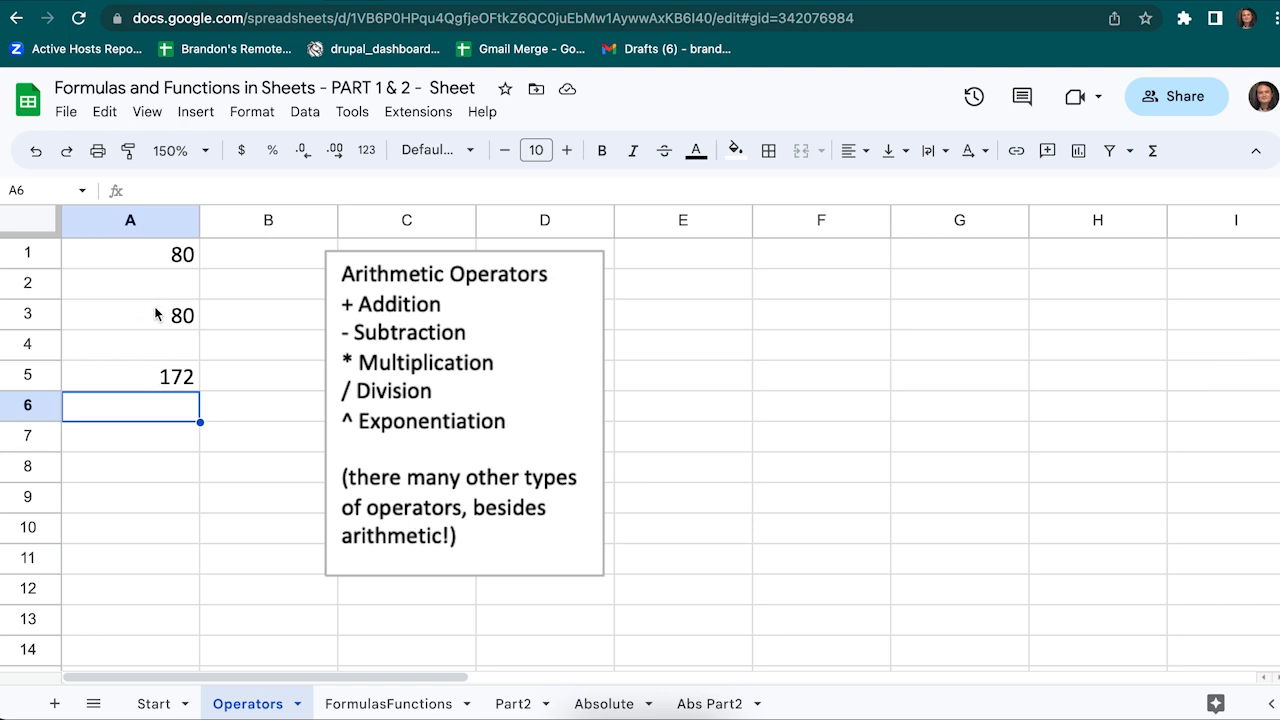
Change the value in cell A1 to 50
{"action": "left_click", "coordinate": [145, 255]}
{"action": "type", "text": "50"}
{"action": "key", "text": "Return"}
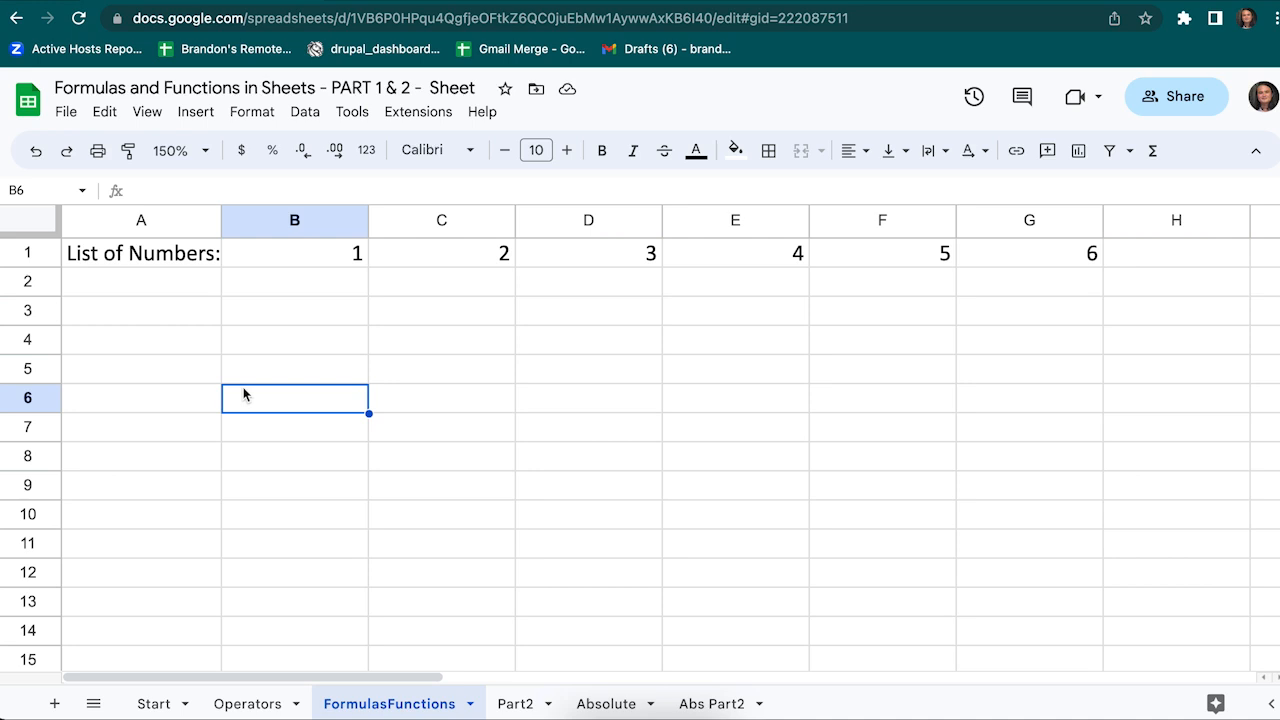
On the FormulasFunctions sheet, enter =SUM(B1:G1) in cell B2, selecting the list of numbers as the range
{"action": "left_click_drag", "start_coordinate": [253, 250], "coordinate": [1064, 256]}
{"action": "left_click", "coordinate": [277, 279]}
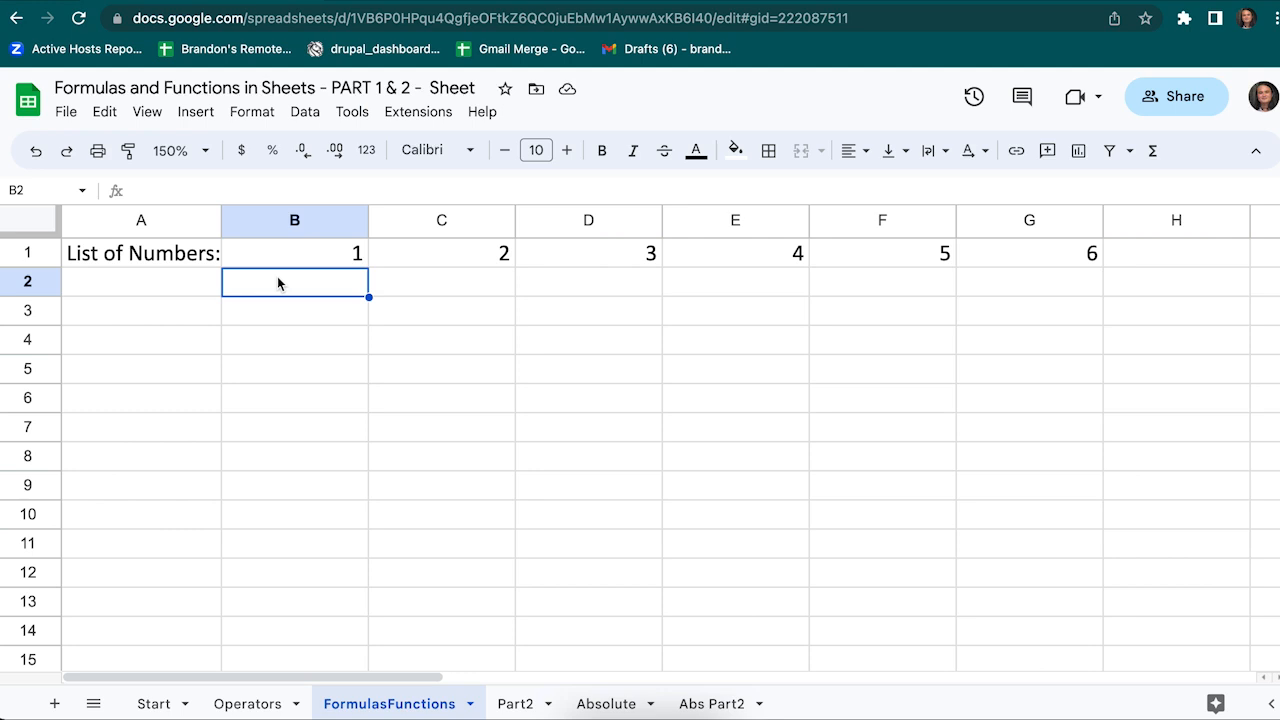
{"action": "type", "text": "=SUM"}
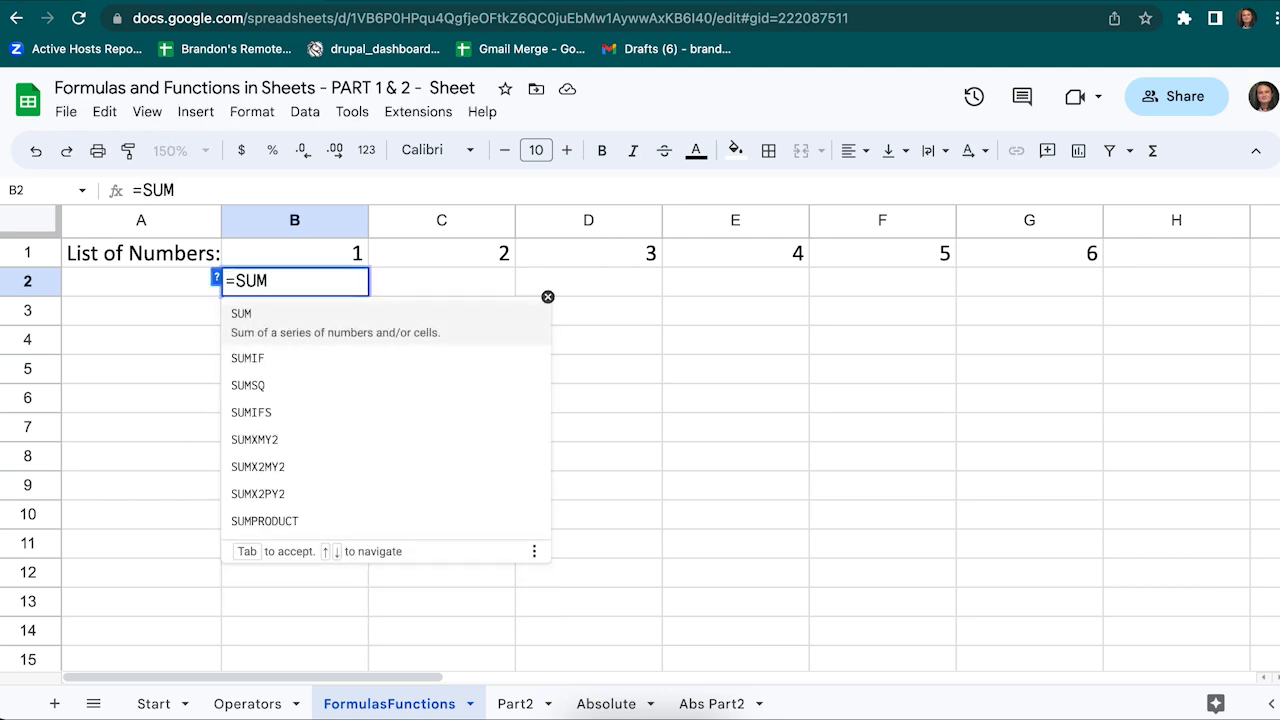
{"action": "type", "text": "("}
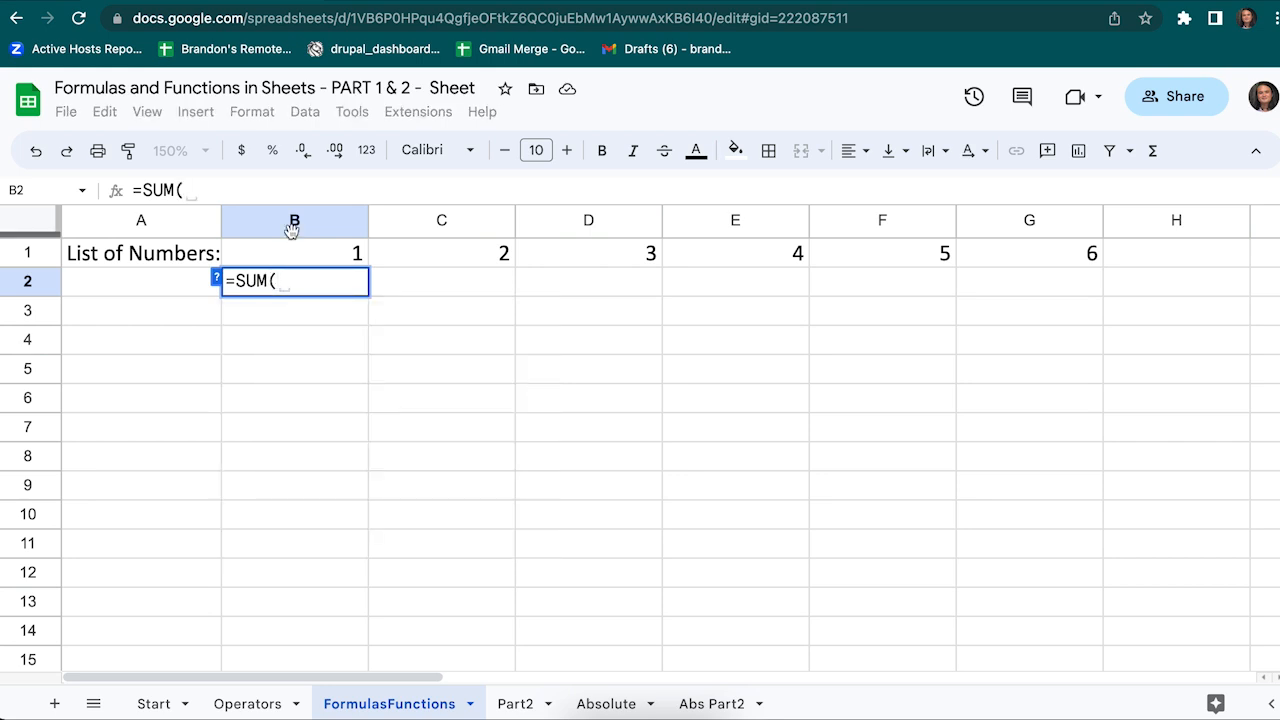
{"action": "left_click_drag", "start_coordinate": [297, 253], "coordinate": [1088, 257]}
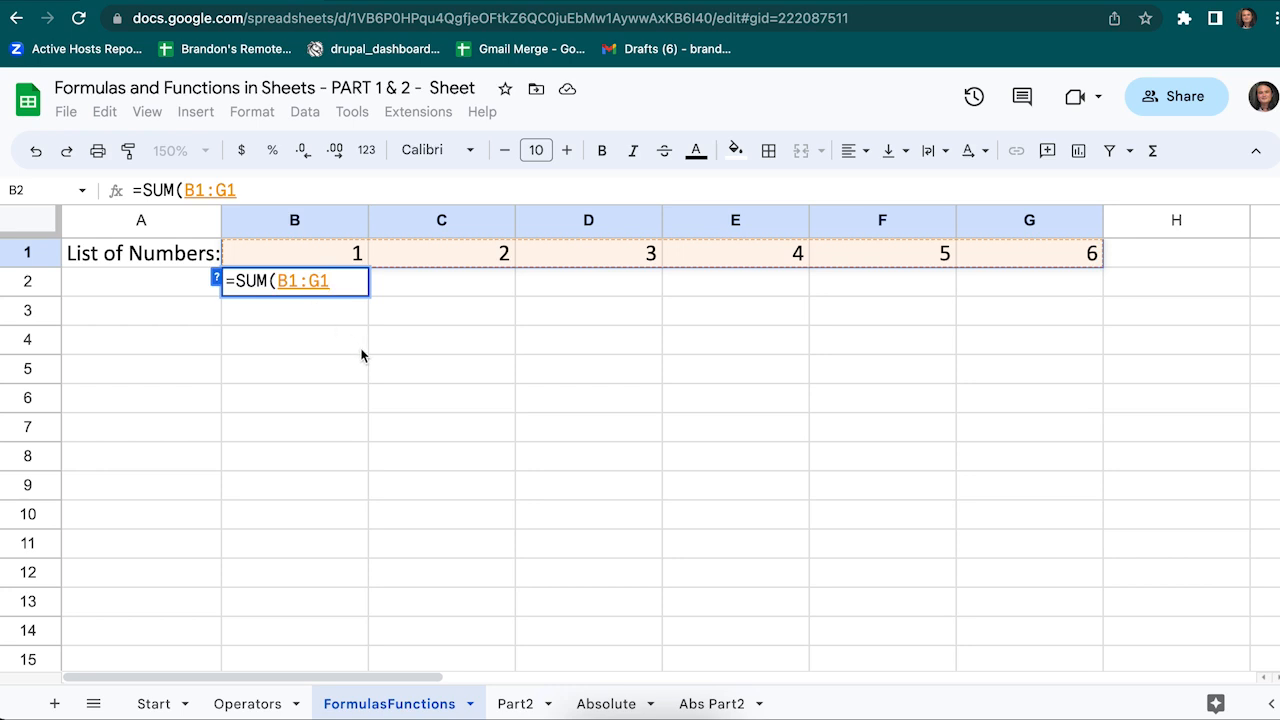
{"action": "type", "text": ")"}
{"action": "key", "text": "Return"}
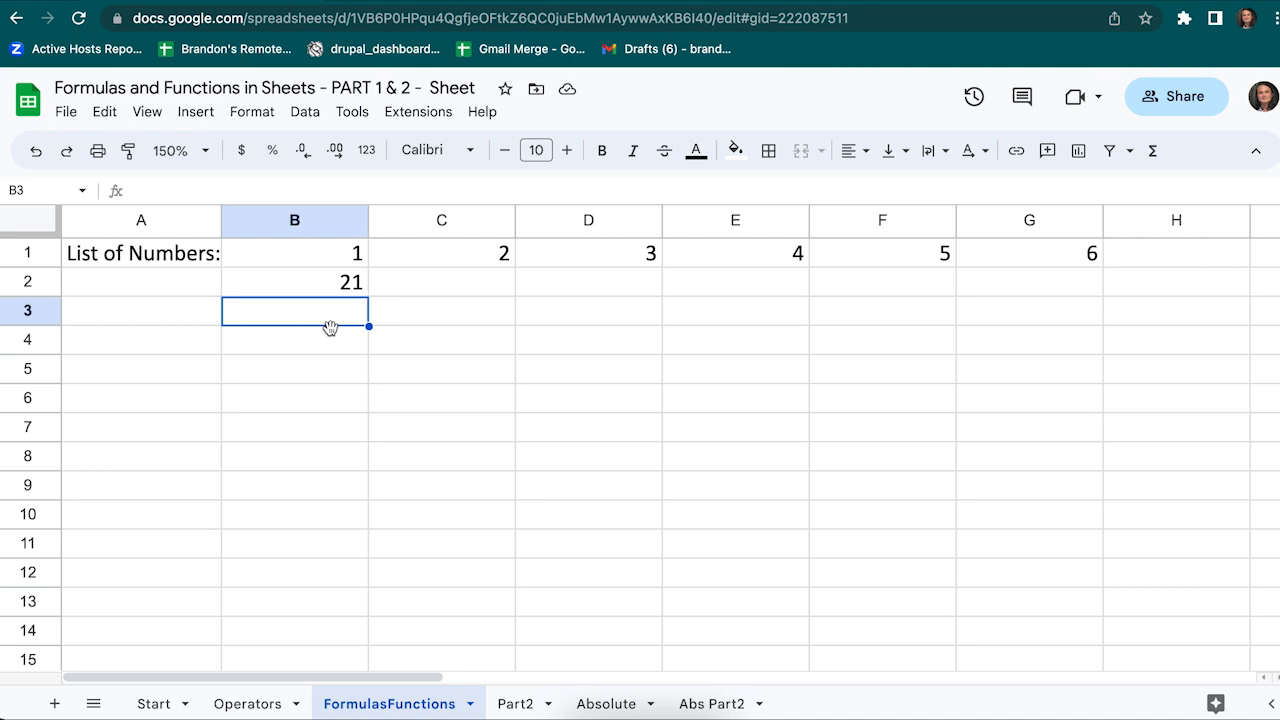
Clear cell B2 and start a new formula there, trying SUM and replacing it with AVERAGE as the function name
{"action": "left_click", "coordinate": [318, 289]}
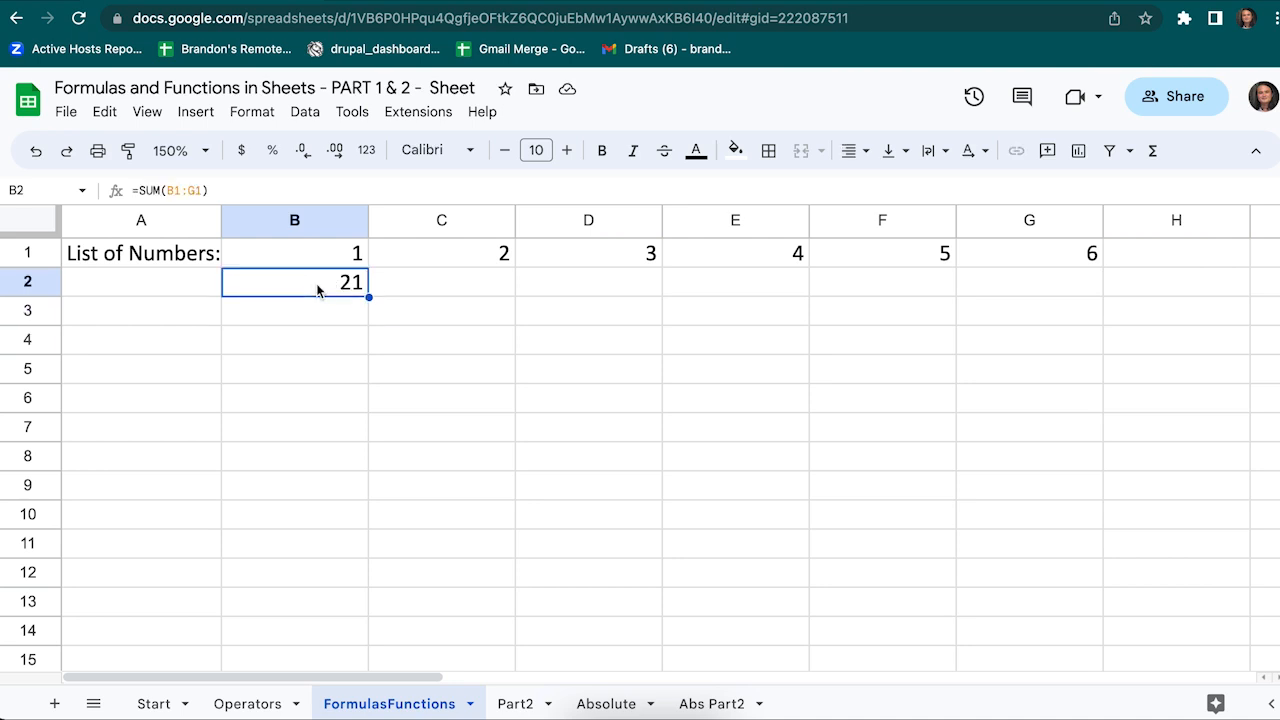
{"action": "key", "text": "Delete"}
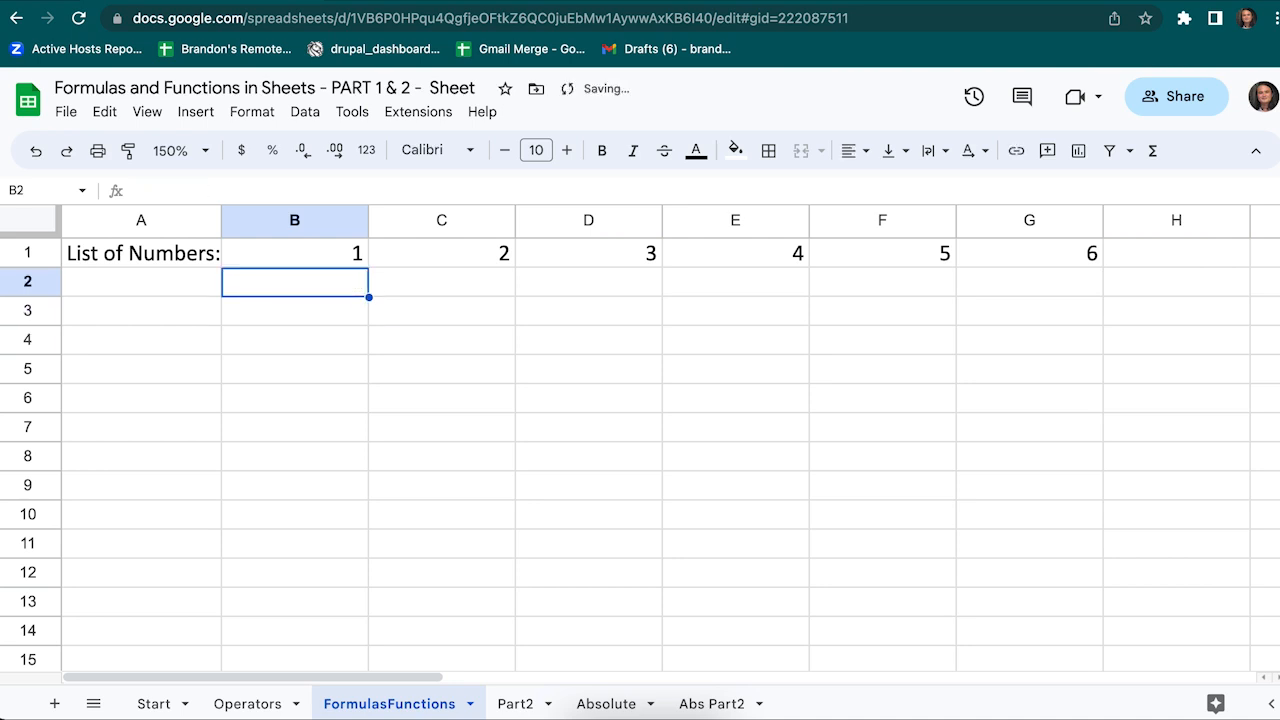
{"action": "type", "text": "="}
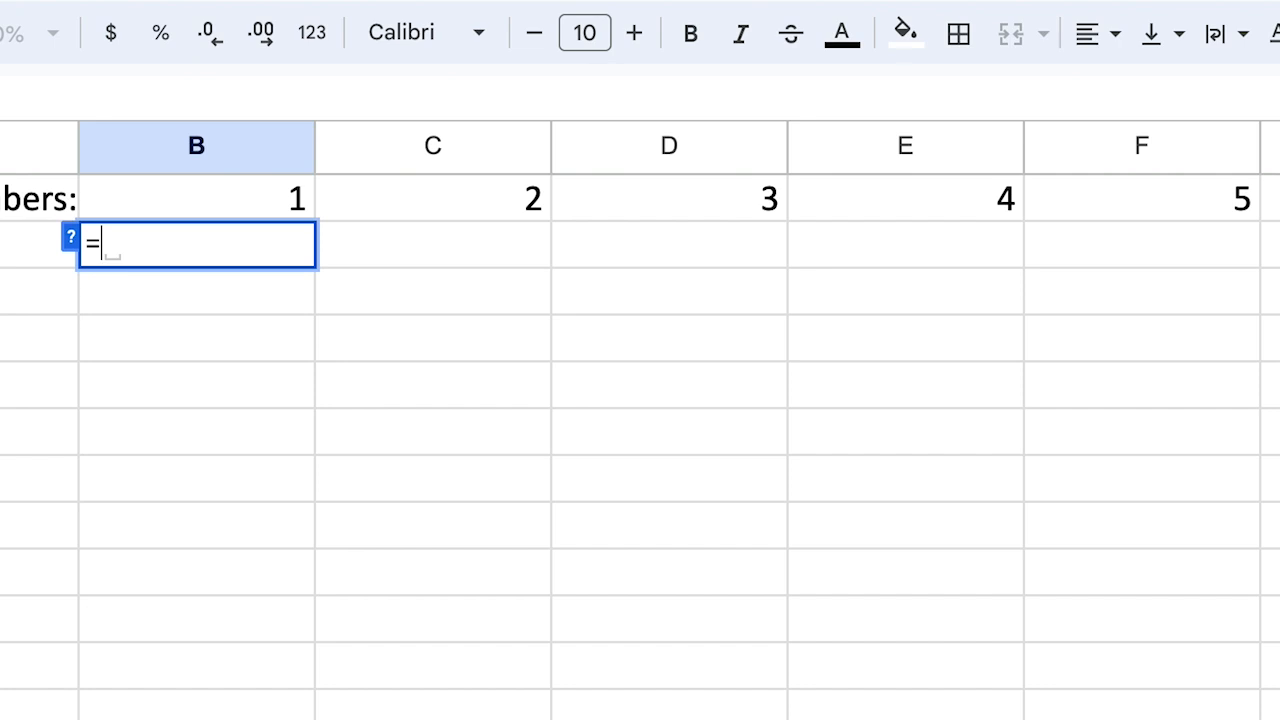
{"action": "type", "text": "SUM"}
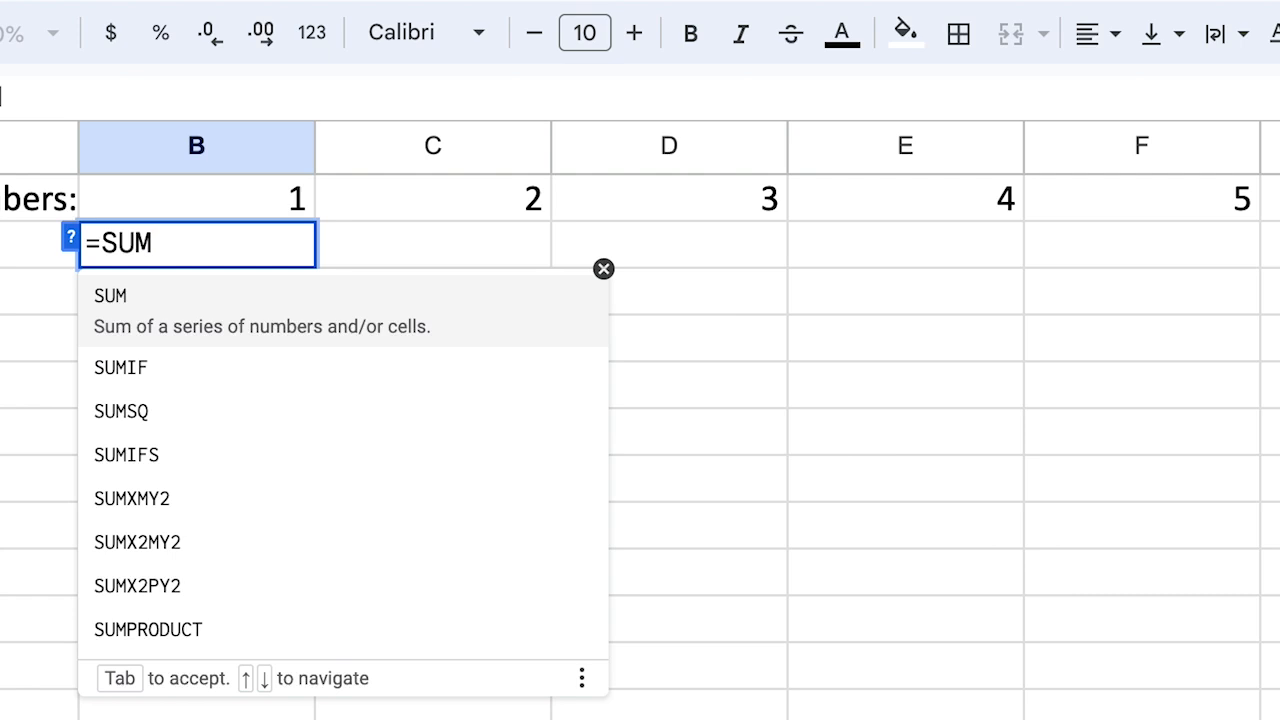
{"action": "key", "text": "BackSpace"}
{"action": "key", "text": "BackSpace"}
{"action": "key", "text": "BackSpace"}
{"action": "type", "text": "AVERAGE"}
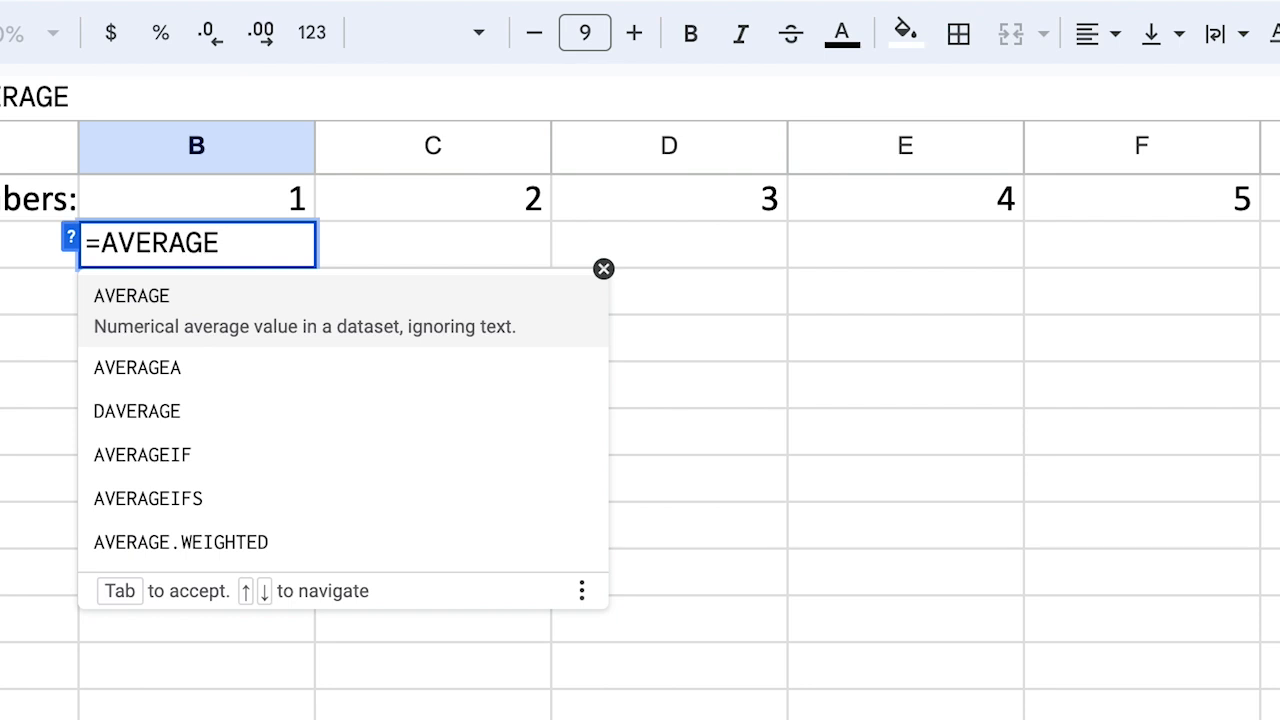
Replace AVERAGE with COUNT as the function name in cell B2, and erase it back to the equals sign
{"action": "key", "text": "BackSpace"}
{"action": "key", "text": "BackSpace"}
{"action": "key", "text": "BackSpace"}
{"action": "key", "text": "BackSpace"}
{"action": "key", "text": "BackSpace"}
{"action": "key", "text": "BackSpace"}
{"action": "key", "text": "BackSpace"}
{"action": "type", "text": "CIOU"}
{"action": "key", "text": "BackSpace"}
{"action": "key", "text": "BackSpace"}
{"action": "key", "text": "BackSpace"}
{"action": "type", "text": "OUNT"}
{"action": "key", "text": "BackSpace"}
{"action": "key", "text": "BackSpace"}
{"action": "key", "text": "BackSpace"}
{"action": "key", "text": "BackSpace"}
{"action": "key", "text": "BackSpace"}
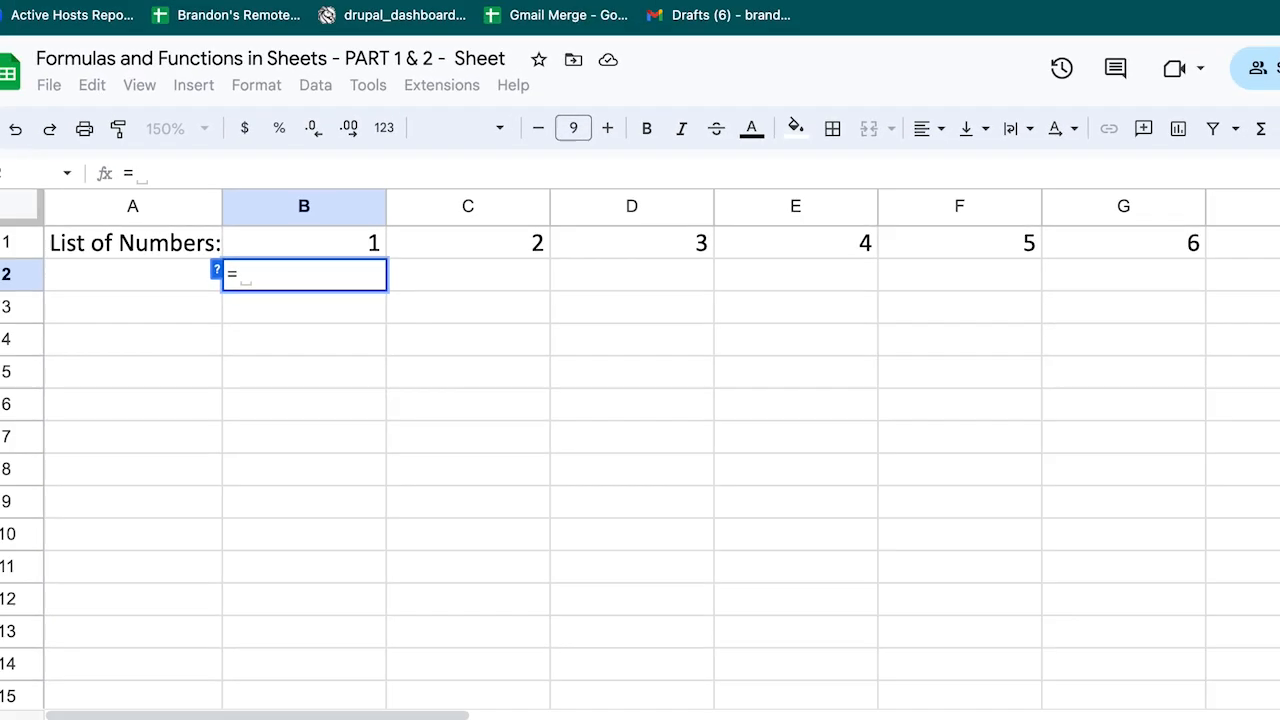
Complete the formula in cell B2 as =SUM(B1:G1), leaving the cell in edit mode
{"action": "type", "text": "SUM("}
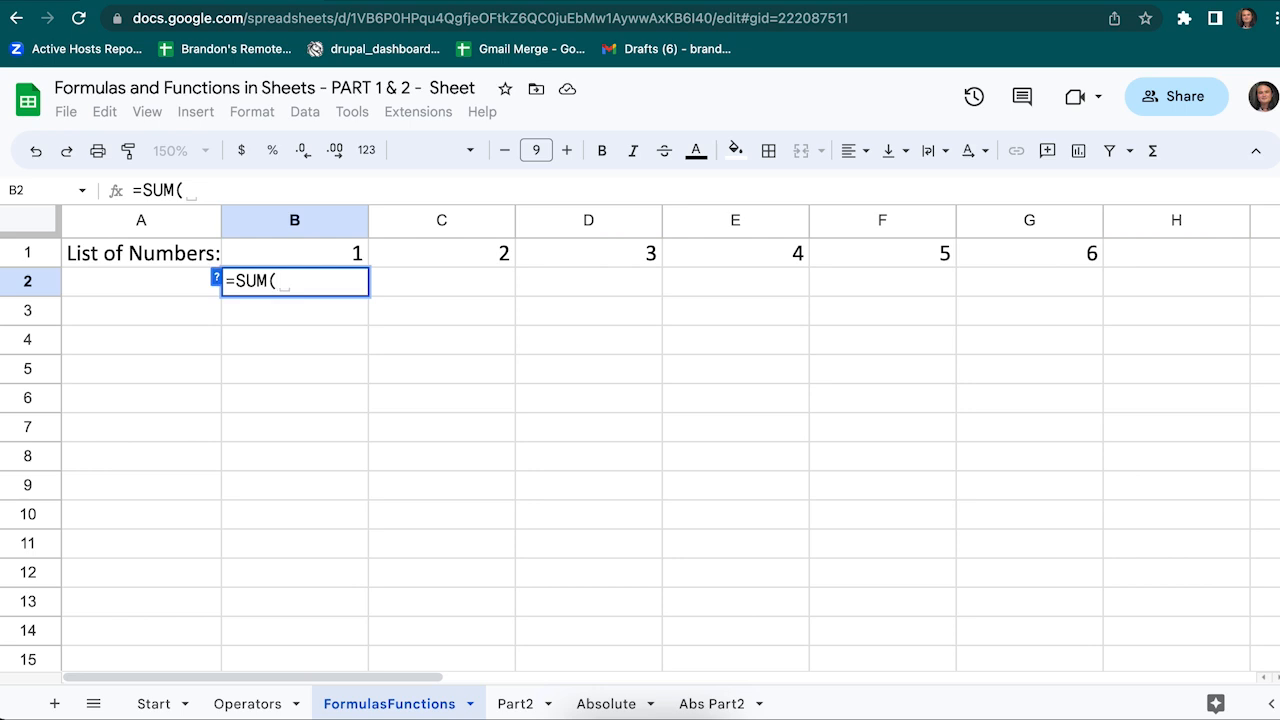
{"action": "type", "text": "B1:G1"}
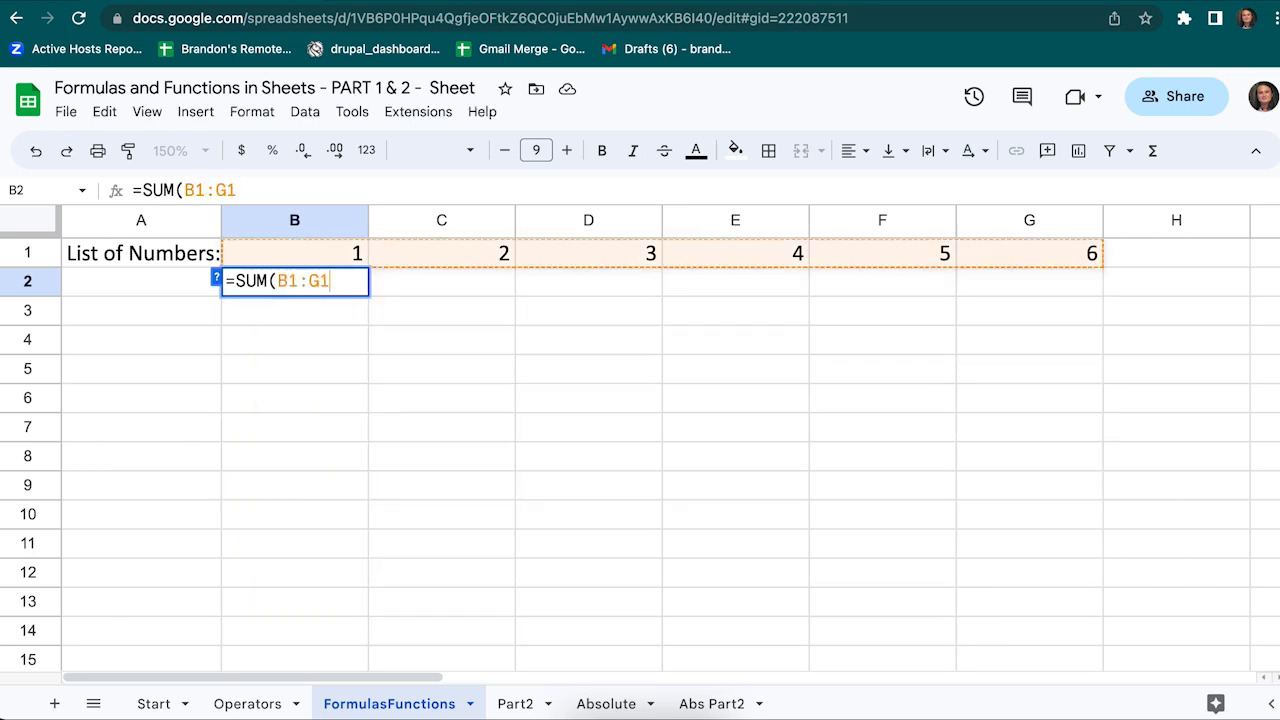
{"action": "type", "text": ")"}
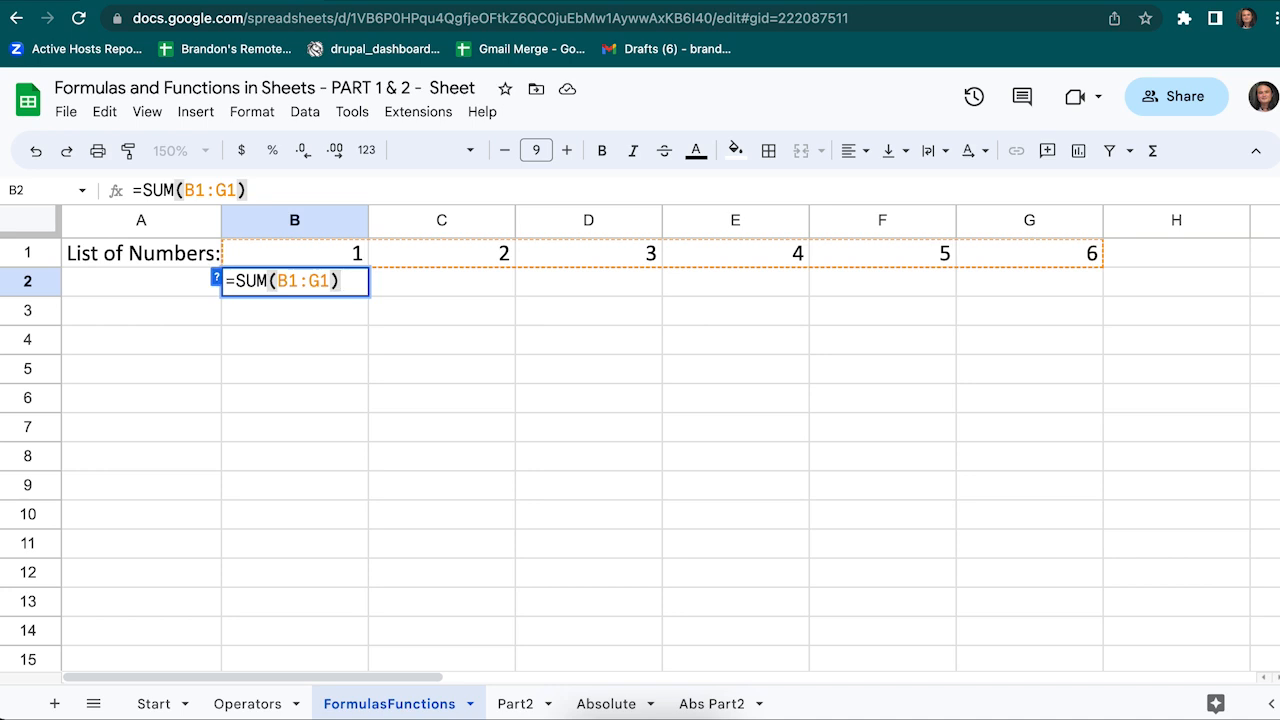
Replace the SUM expression in cell B2 so that the formula is =RAND(), and commit it
{"action": "key", "text": "BackSpace"}
{"action": "key", "text": "BackSpace"}
{"action": "key", "text": "BackSpace"}
{"action": "key", "text": "BackSpace"}
{"action": "key", "text": "BackSpace"}
{"action": "key", "text": "BackSpace"}
{"action": "key", "text": "BackSpace"}
{"action": "key", "text": "BackSpace"}
{"action": "key", "text": "BackSpace"}
{"action": "key", "text": "BackSpace"}
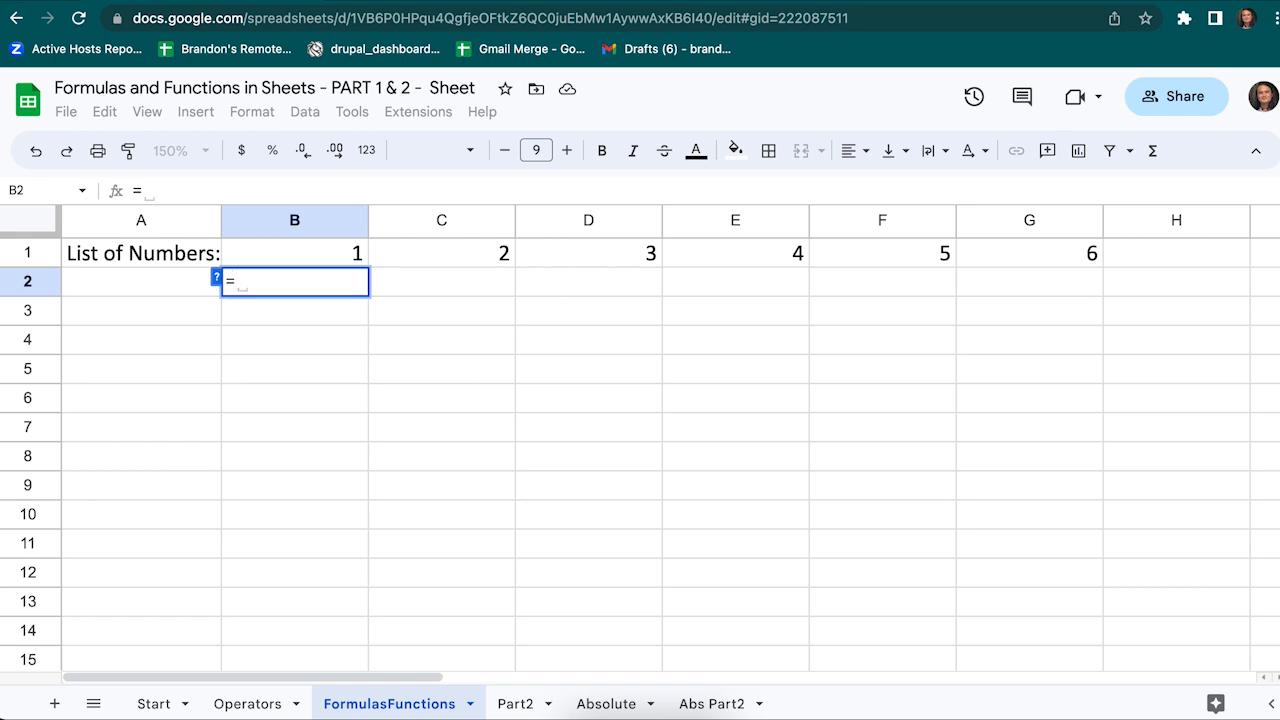
{"action": "type", "text": "RAND"}
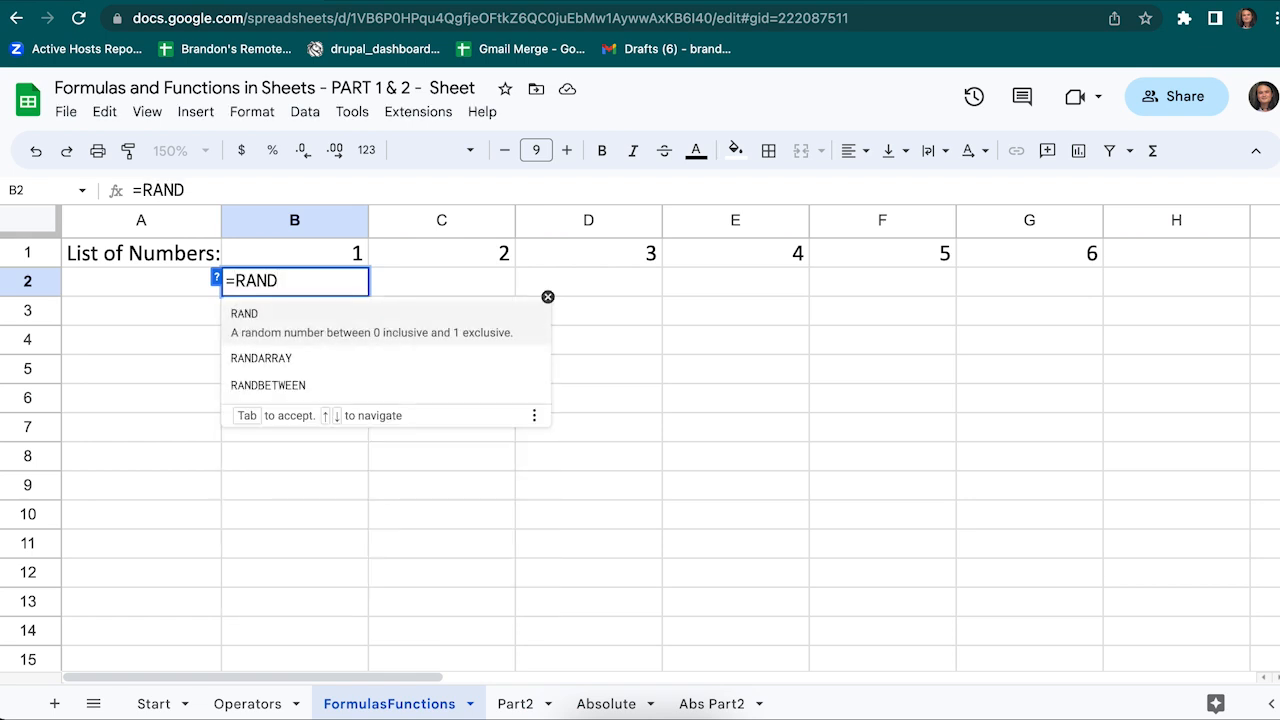
{"action": "type", "text": "()"}
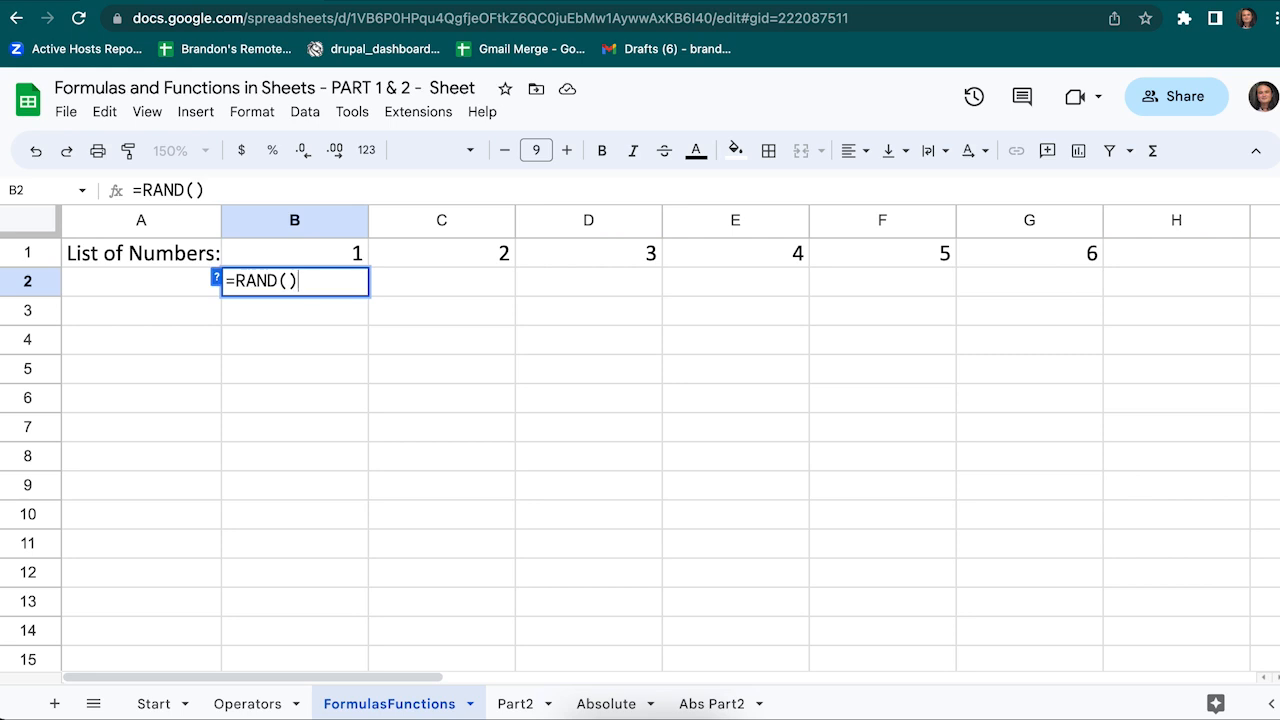
{"action": "key", "text": "Return"}
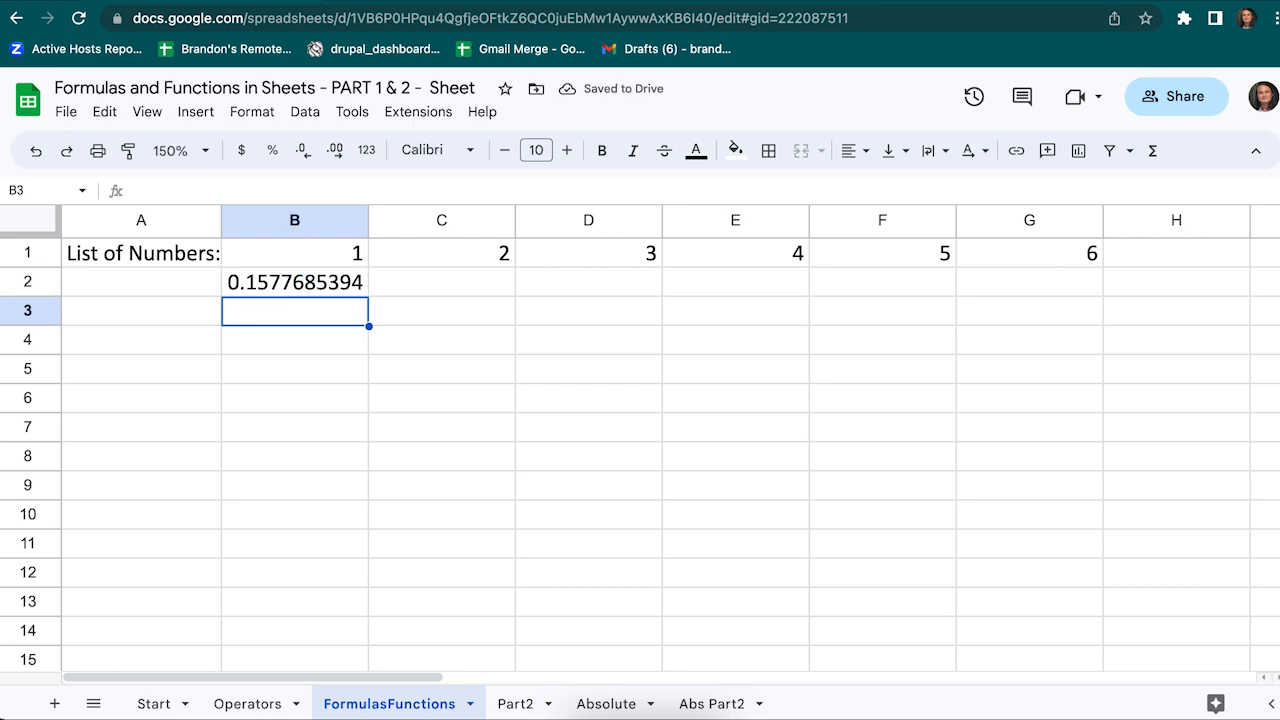
{"action": "left_click", "coordinate": [481, 112]}
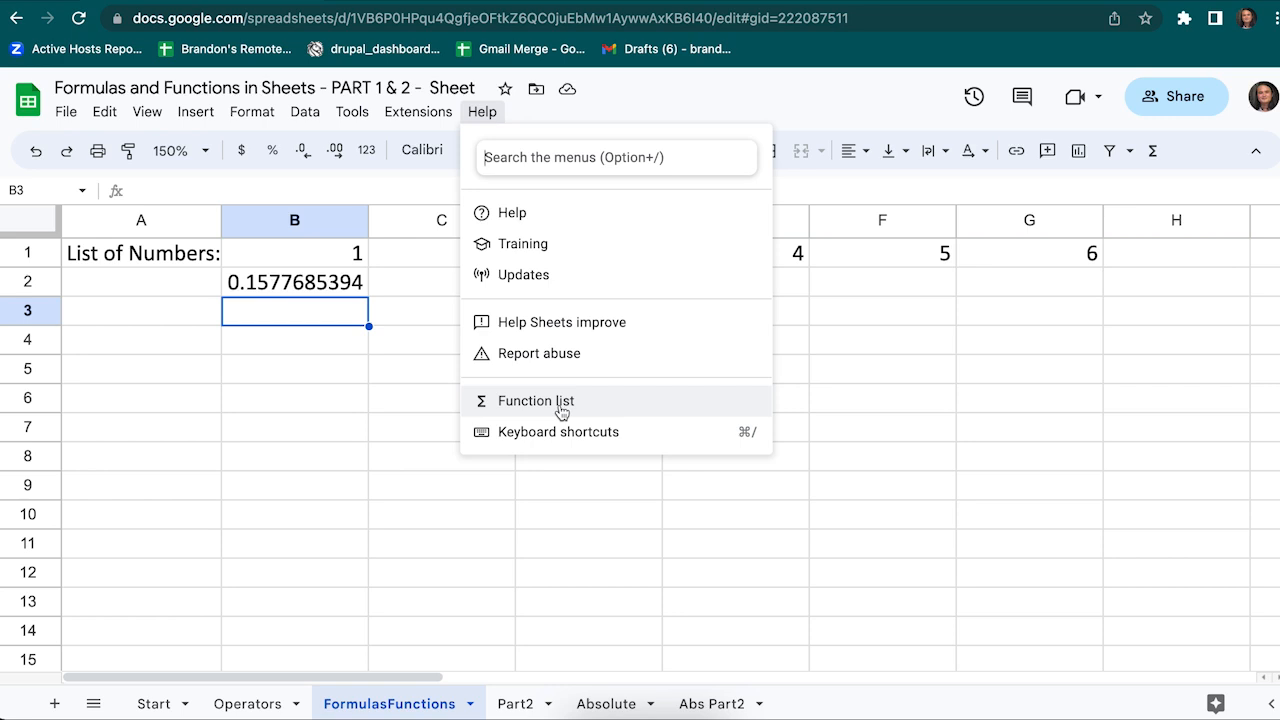
{"action": "left_click", "coordinate": [381, 384]}
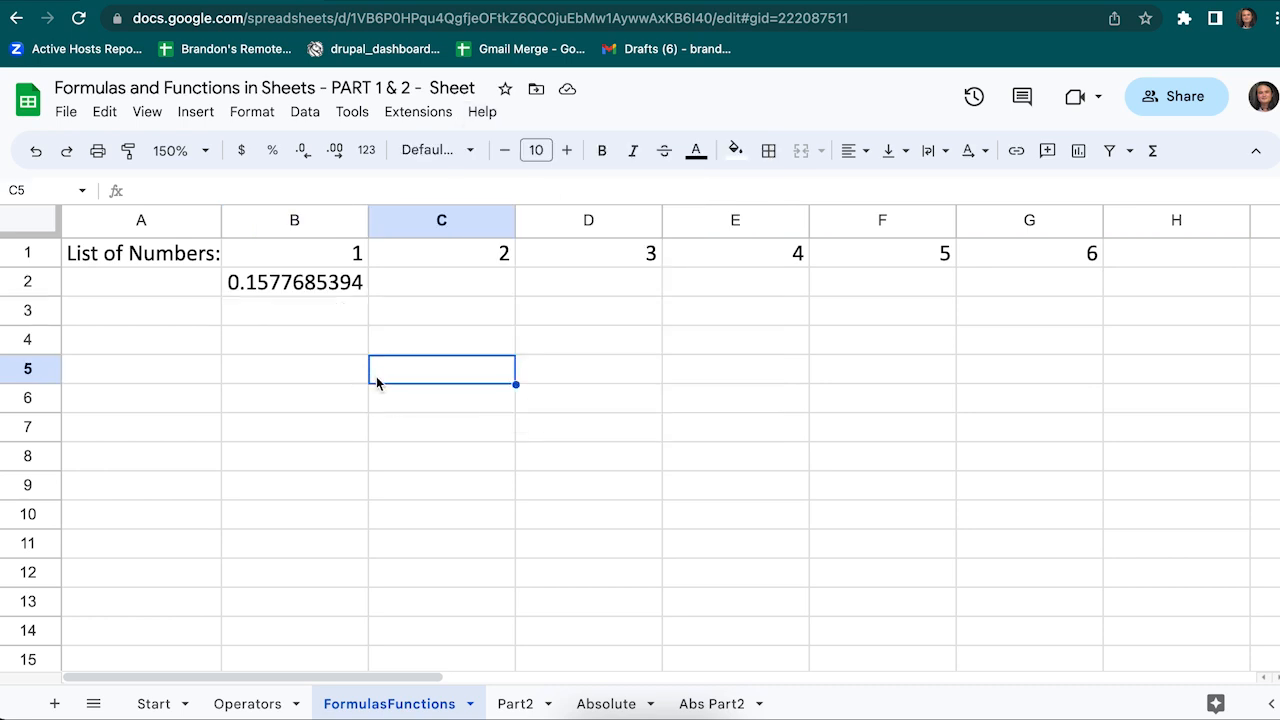
Clear the RAND formula from cell B2 and label cells A2 to A7 as SUM, AVERAGE, MIN, MAX, COUNT and COUNTA
{"action": "left_click", "coordinate": [286, 284]}
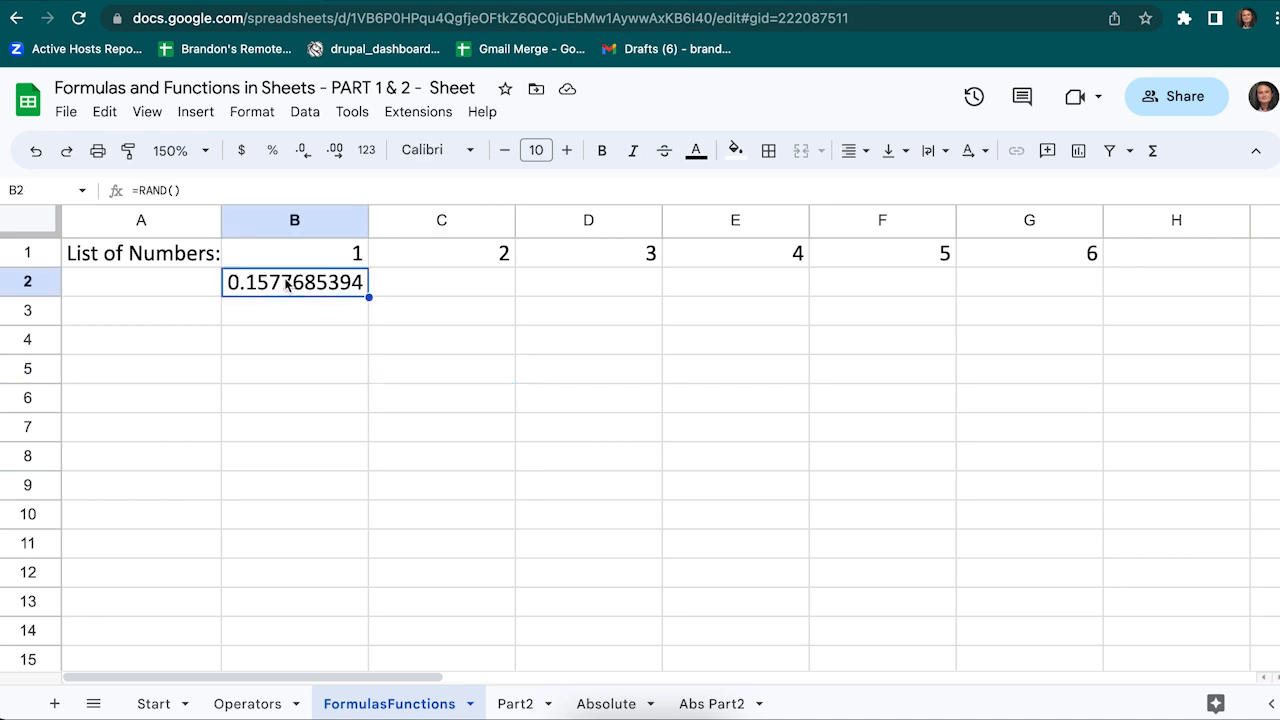
{"action": "key", "text": "Delete"}
{"action": "left_click", "coordinate": [180, 283]}
{"action": "type", "text": "SUM"}
{"action": "key", "text": "Return"}
{"action": "type", "text": "AVERAGE"}
{"action": "key", "text": "Return"}
{"action": "type", "text": "MIN"}
{"action": "key", "text": "Return"}
{"action": "type", "text": "MAX"}
{"action": "key", "text": "Return"}
{"action": "type", "text": "COUNT COUNTA"}
{"action": "left_click", "coordinate": [265, 340]}
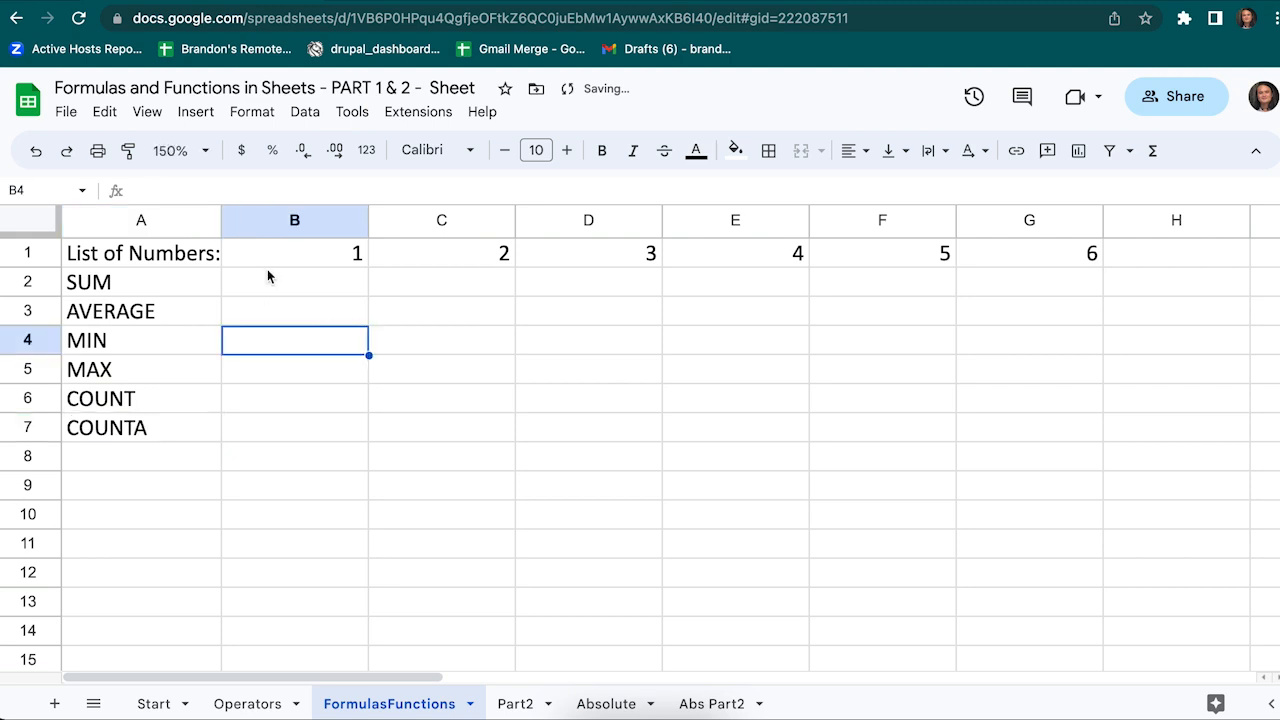
Enter =SUM(B1:G1) in cell B2 and =AVERAGE(B1:G1) in cell B3
{"action": "left_click", "coordinate": [272, 284]}
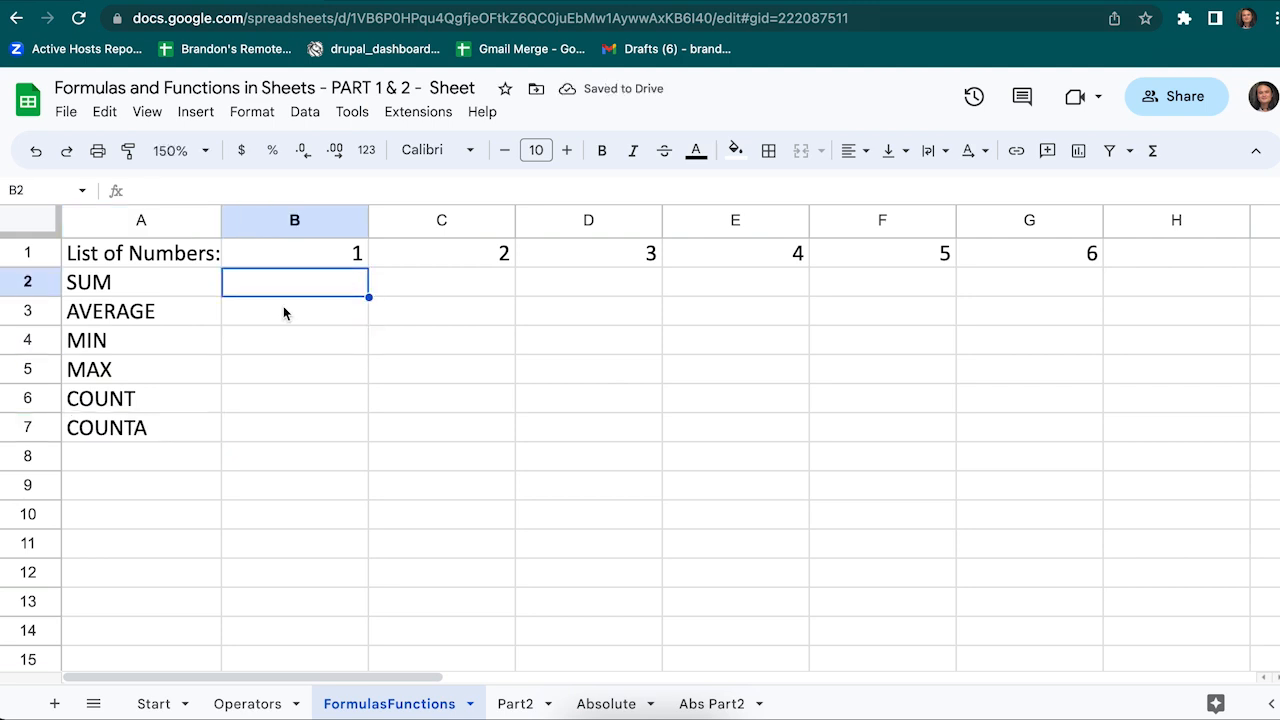
{"action": "type", "text": "=SUM("}
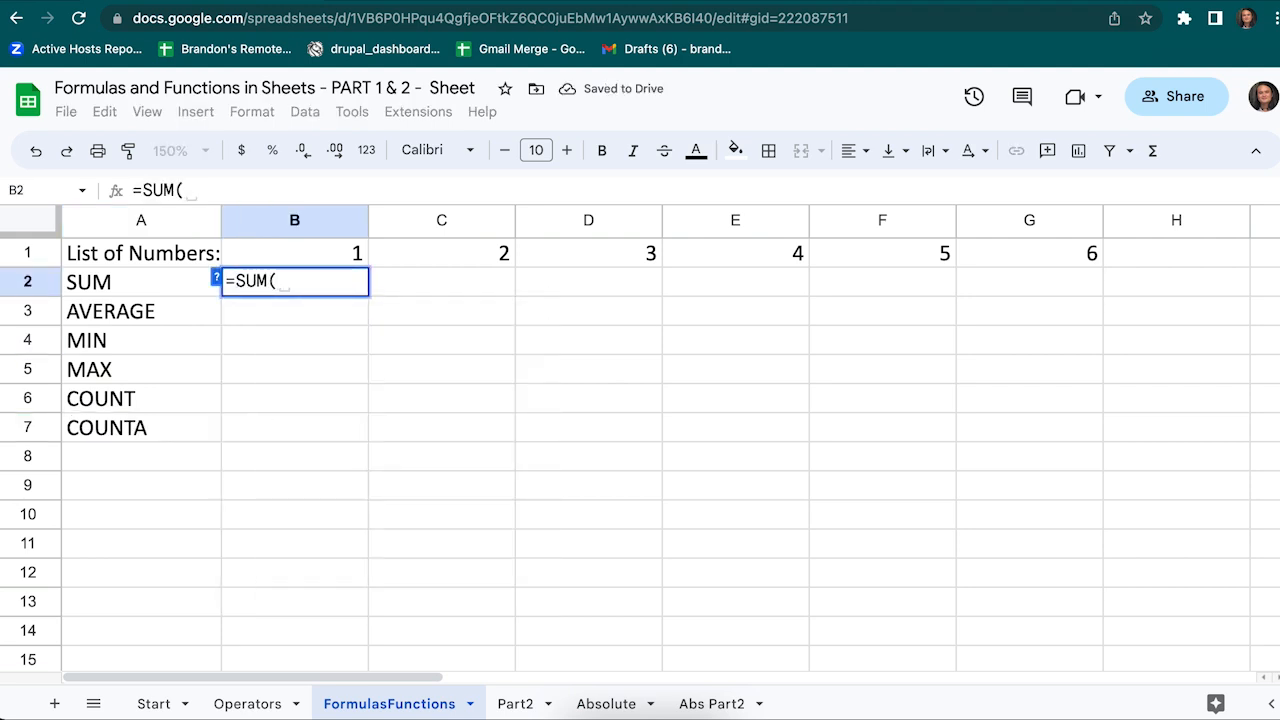
{"action": "left_click_drag", "start_coordinate": [288, 252], "coordinate": [1036, 257]}
{"action": "type", "text": ")"}
{"action": "key", "text": "Return"}
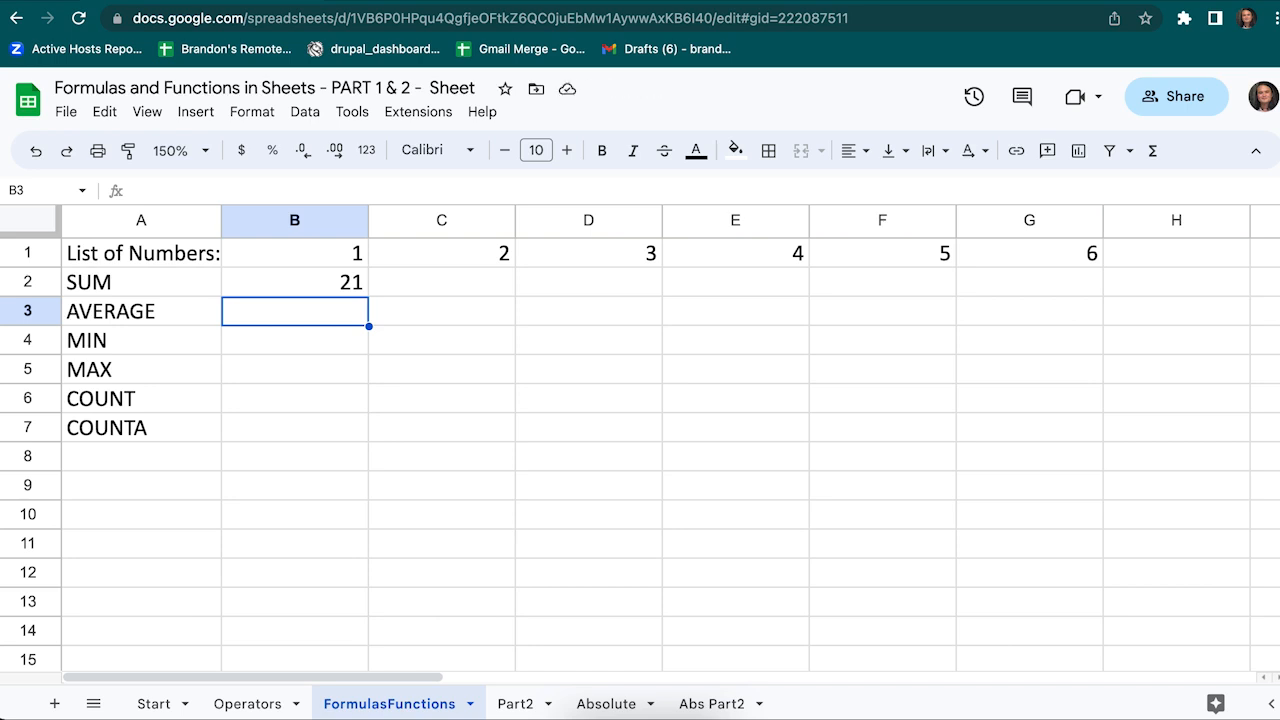
{"action": "type", "text": "=AVERAGE"}
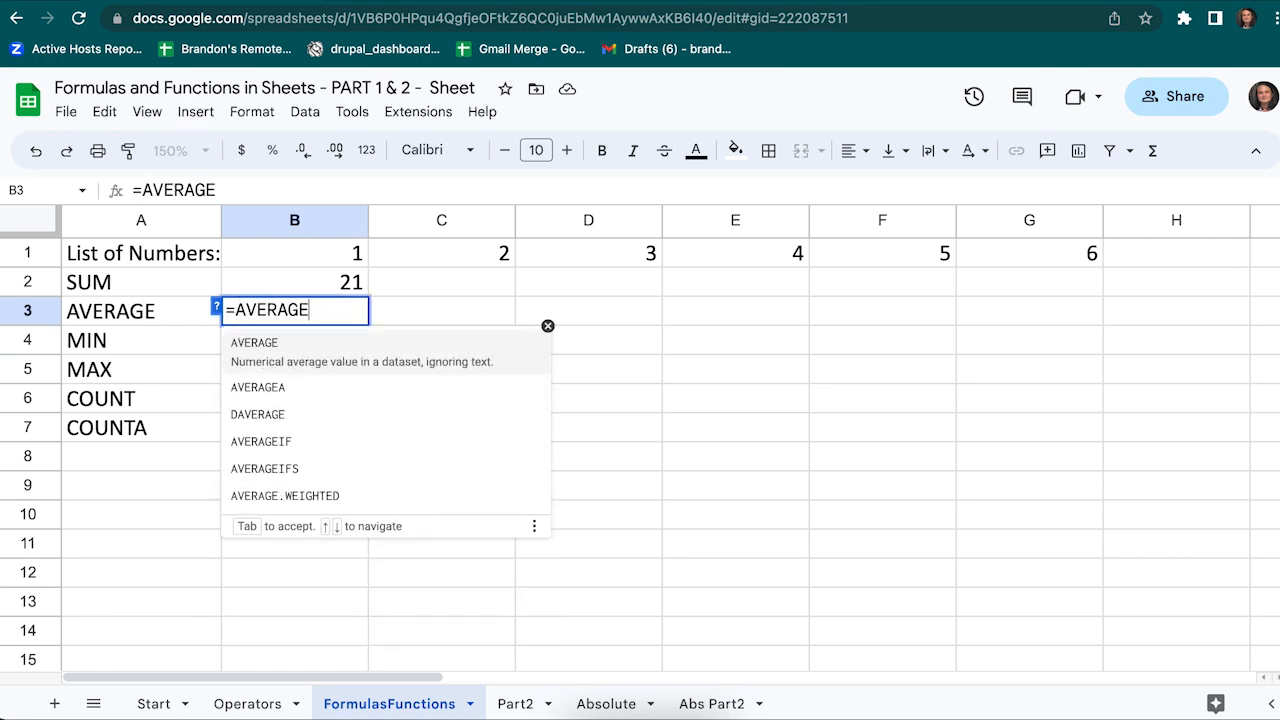
{"action": "type", "text": "(B1:G1)"}
{"action": "key", "text": "Return"}
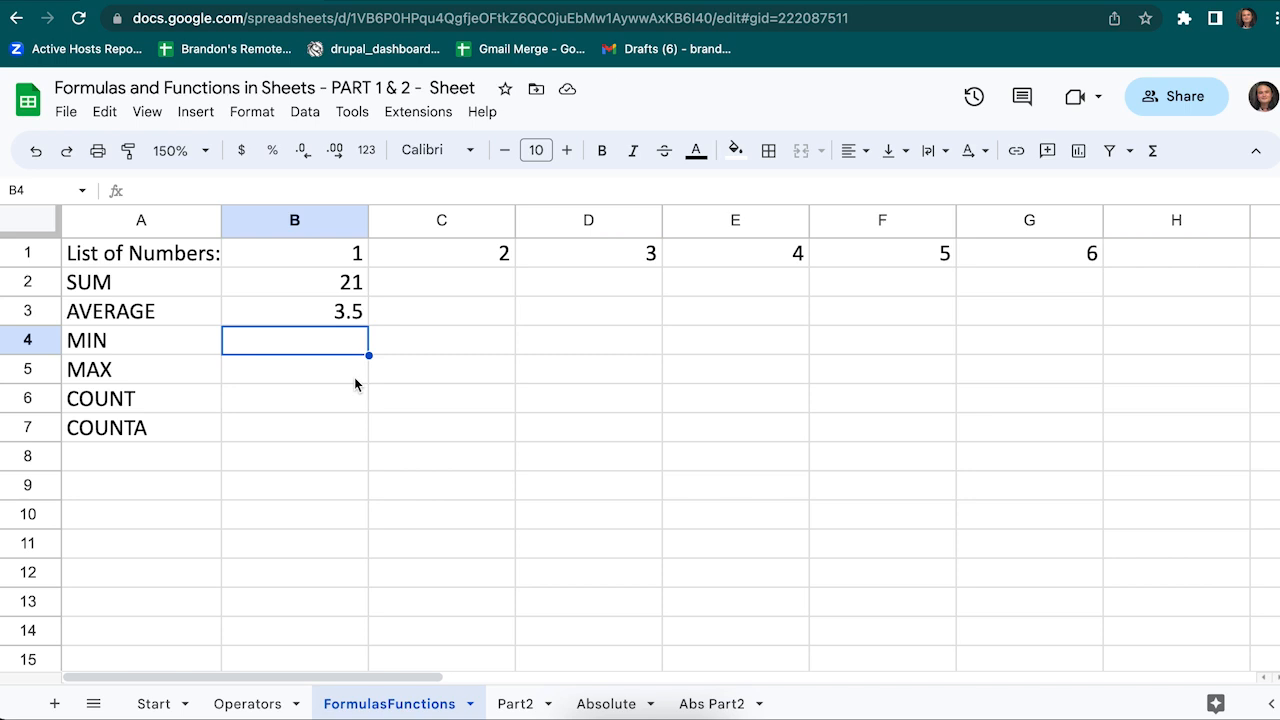
Enter =MIN(B1:G1) in cell B4 and =MAX(B1:G1) in cell B5
{"action": "type", "text": "=MIN("}
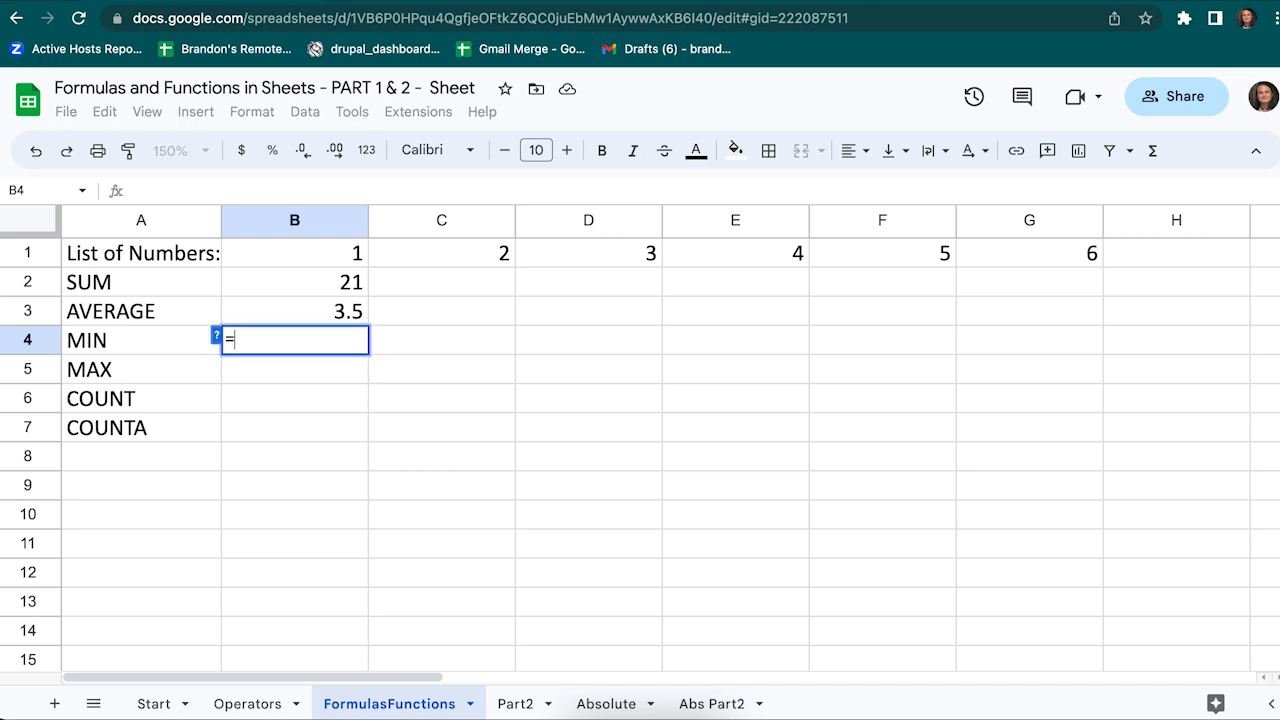
{"action": "type", "text": "B1:G1)"}
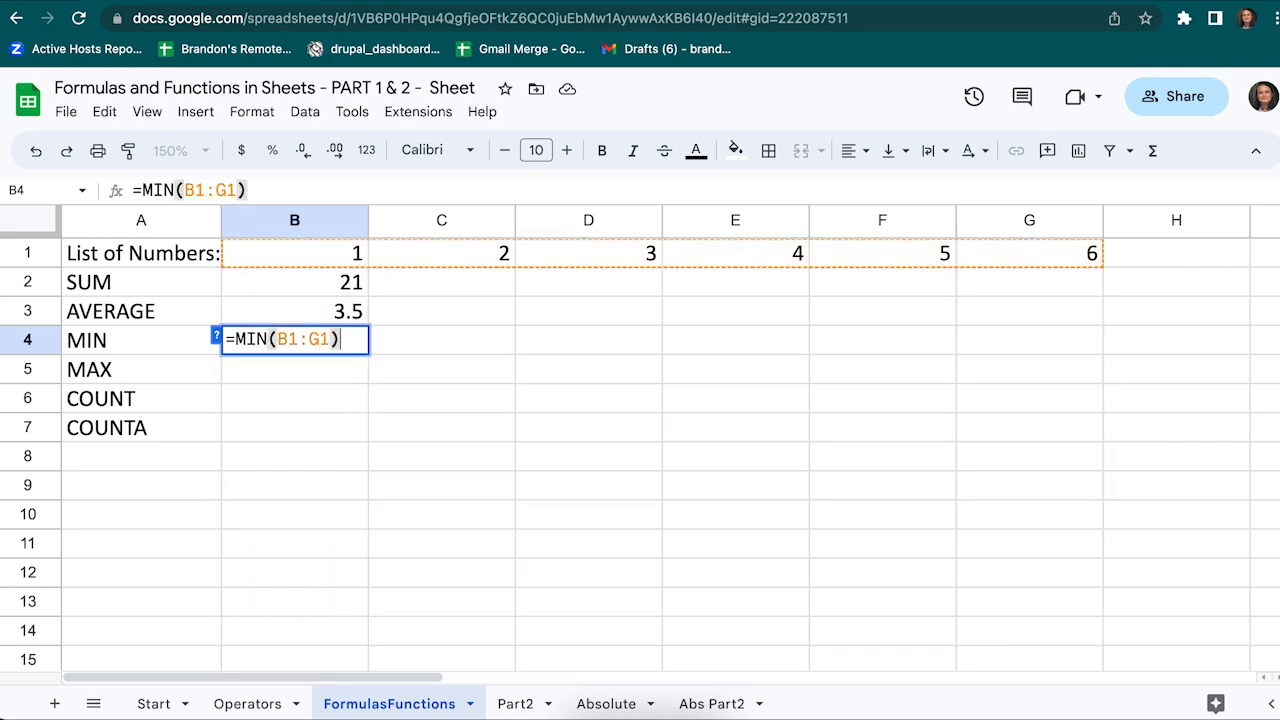
{"action": "key", "text": "Return"}
{"action": "type", "text": "="}
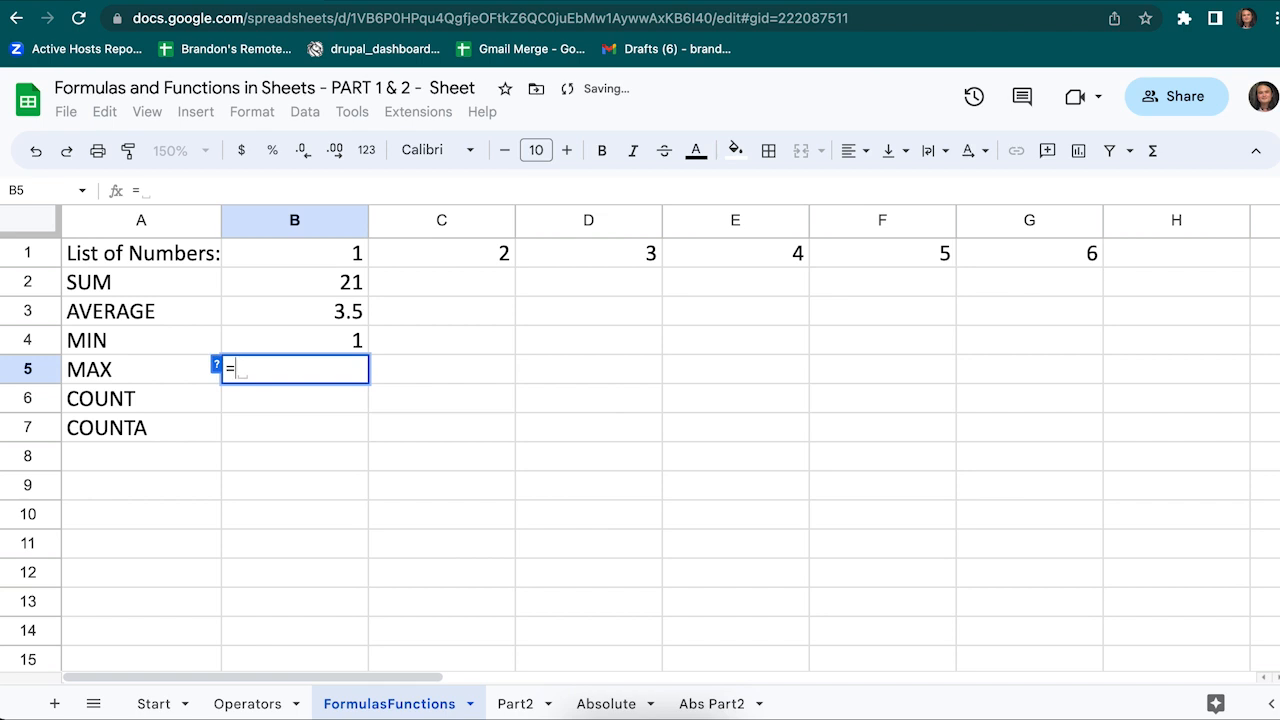
{"action": "type", "text": "MAX(B1:G1)"}
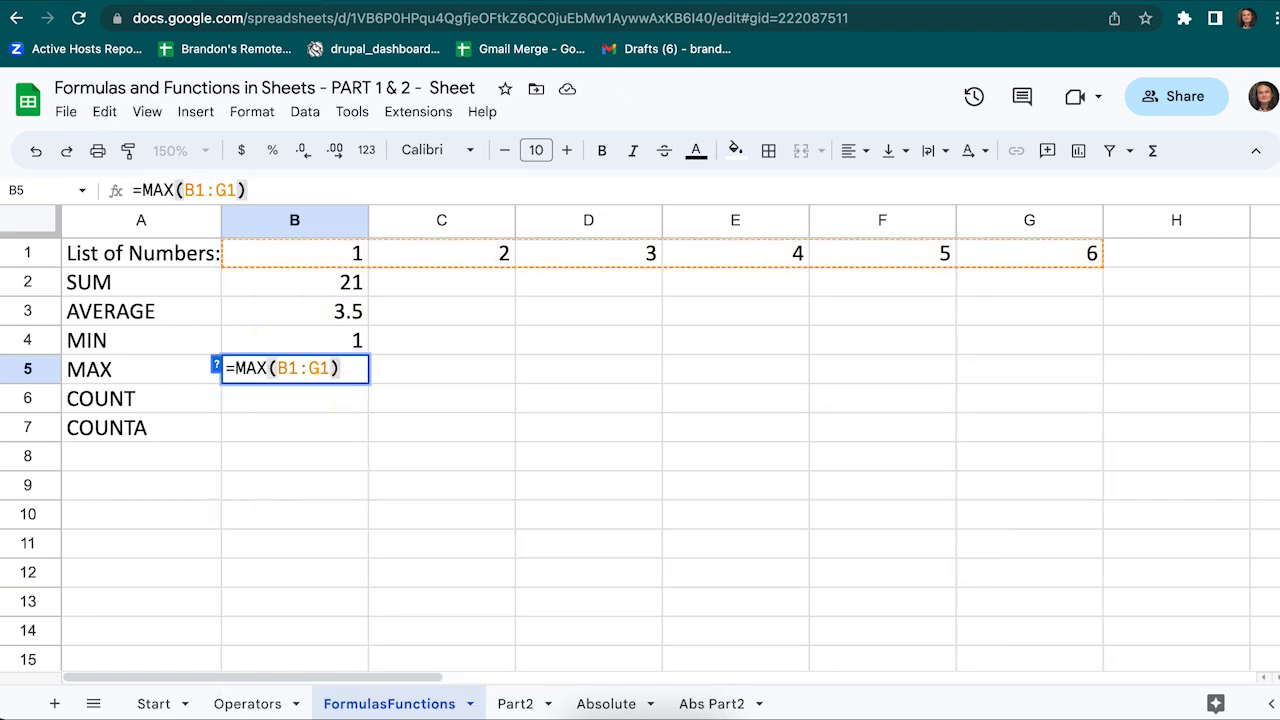
{"action": "key", "text": "Return"}
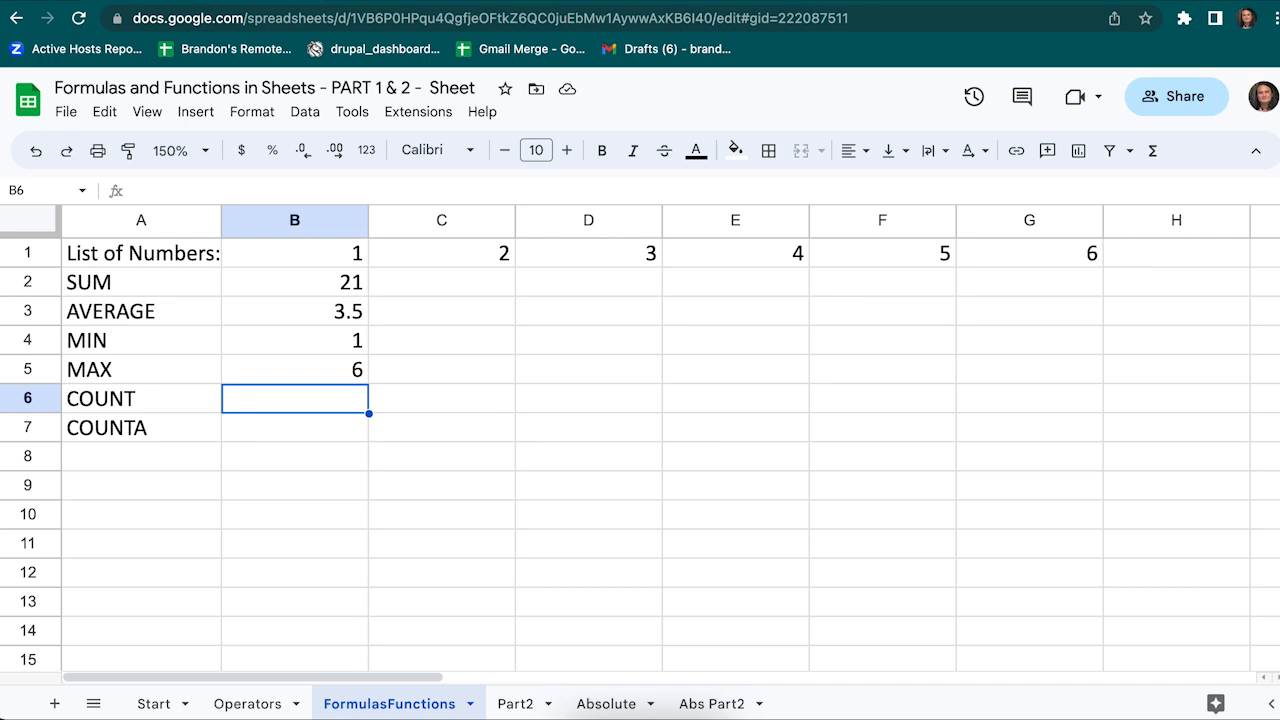
Enter =COUNT(B1:G1) in cell B6 and =COUNTA(B1:G1) in cell B7
{"action": "type", "text": "=COUNT(B"}
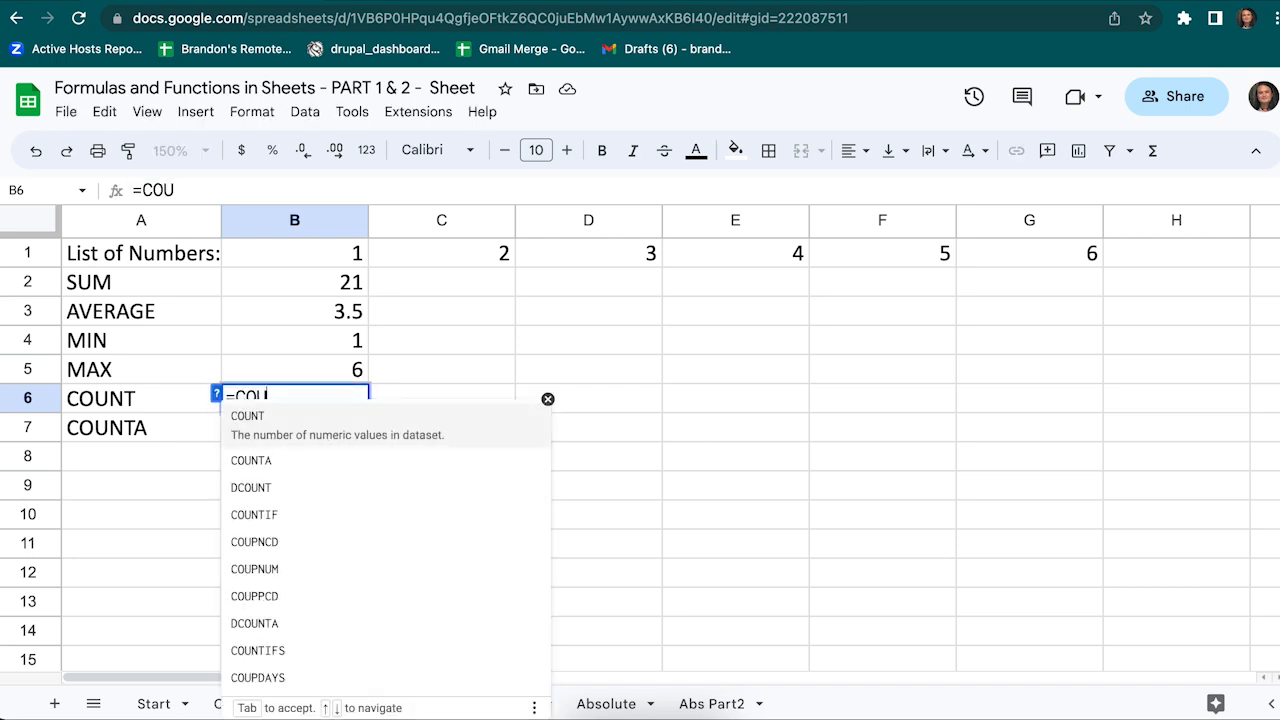
{"action": "type", "text": "1:G1)"}
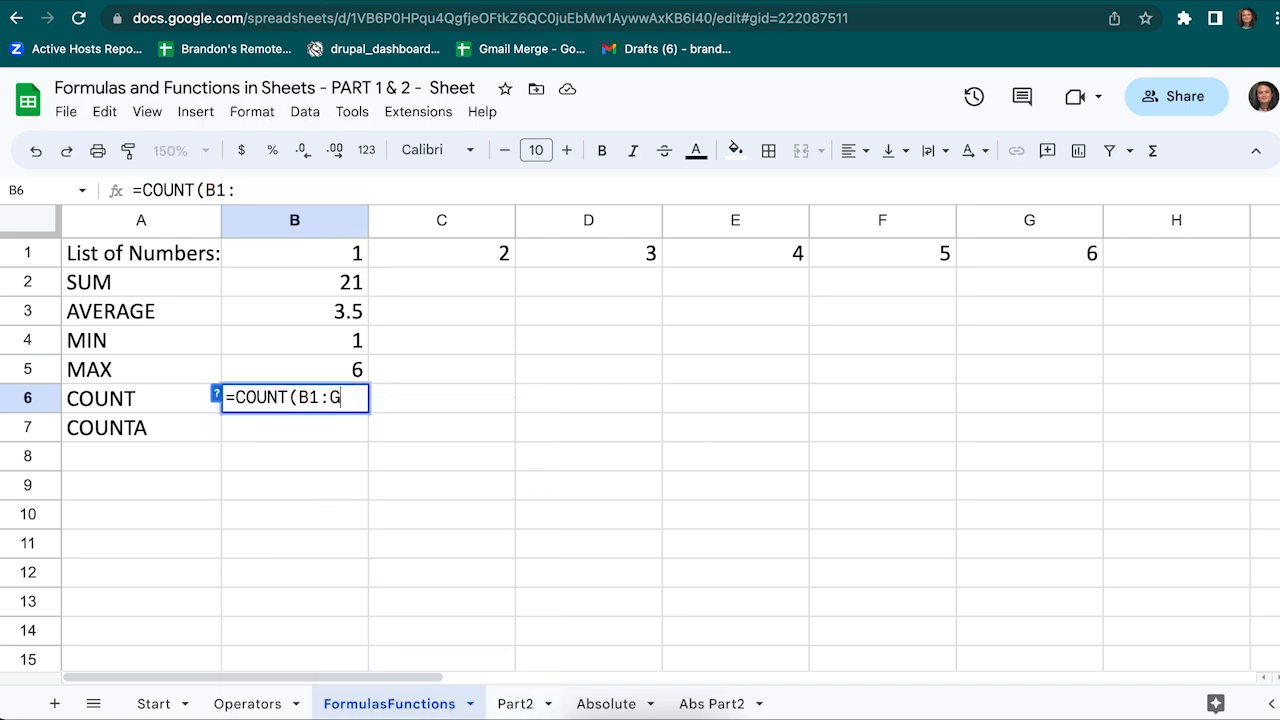
{"action": "key", "text": "Return"}
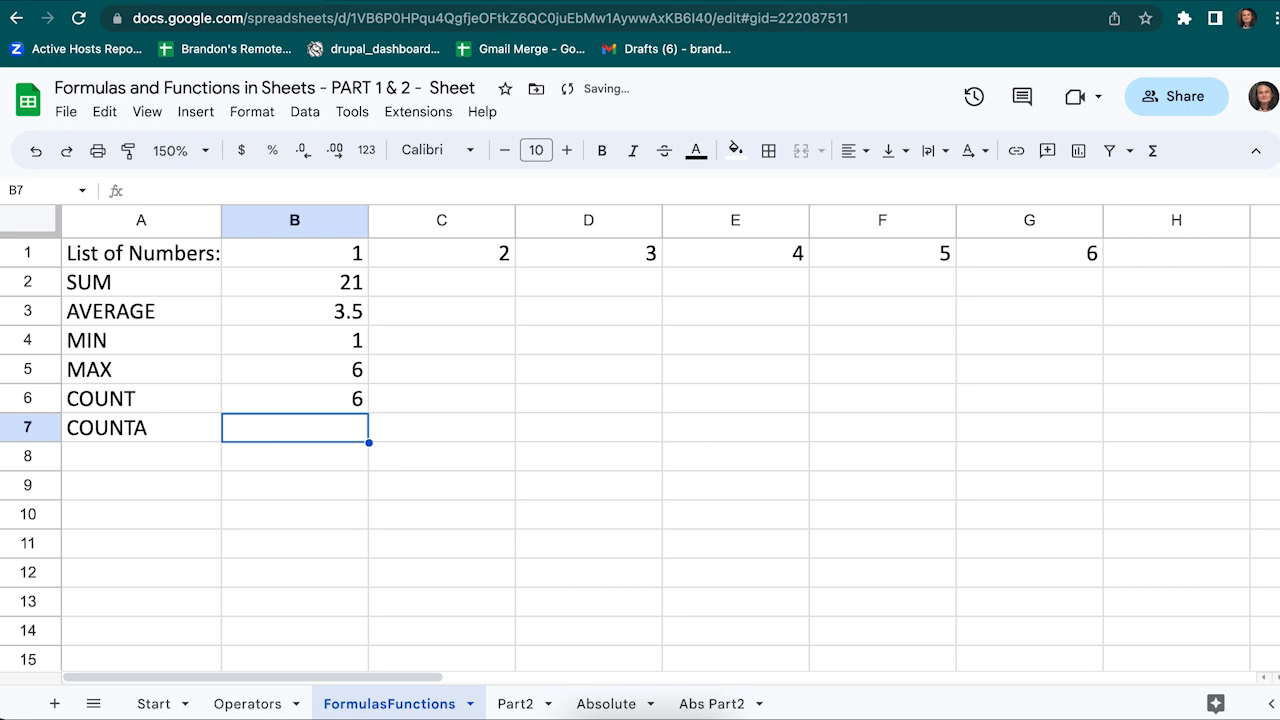
{"action": "type", "text": "=COUNTA(B1:G1)"}
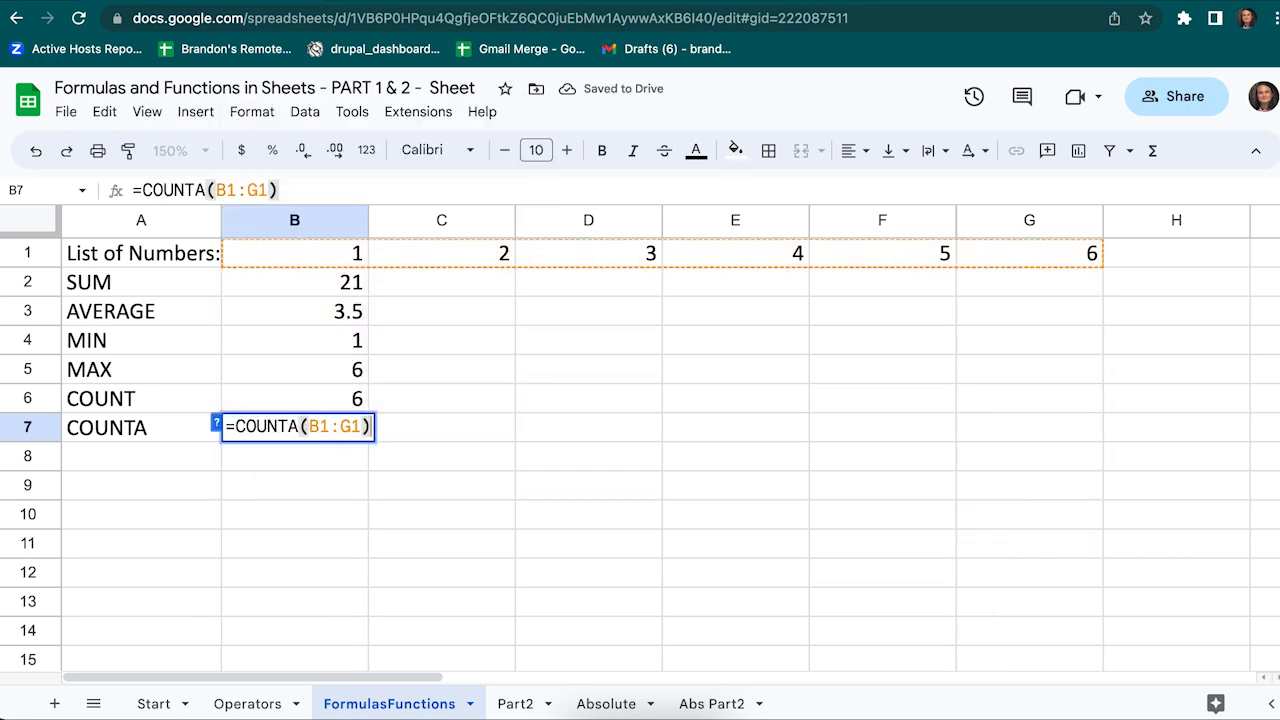
{"action": "key", "text": "Return"}
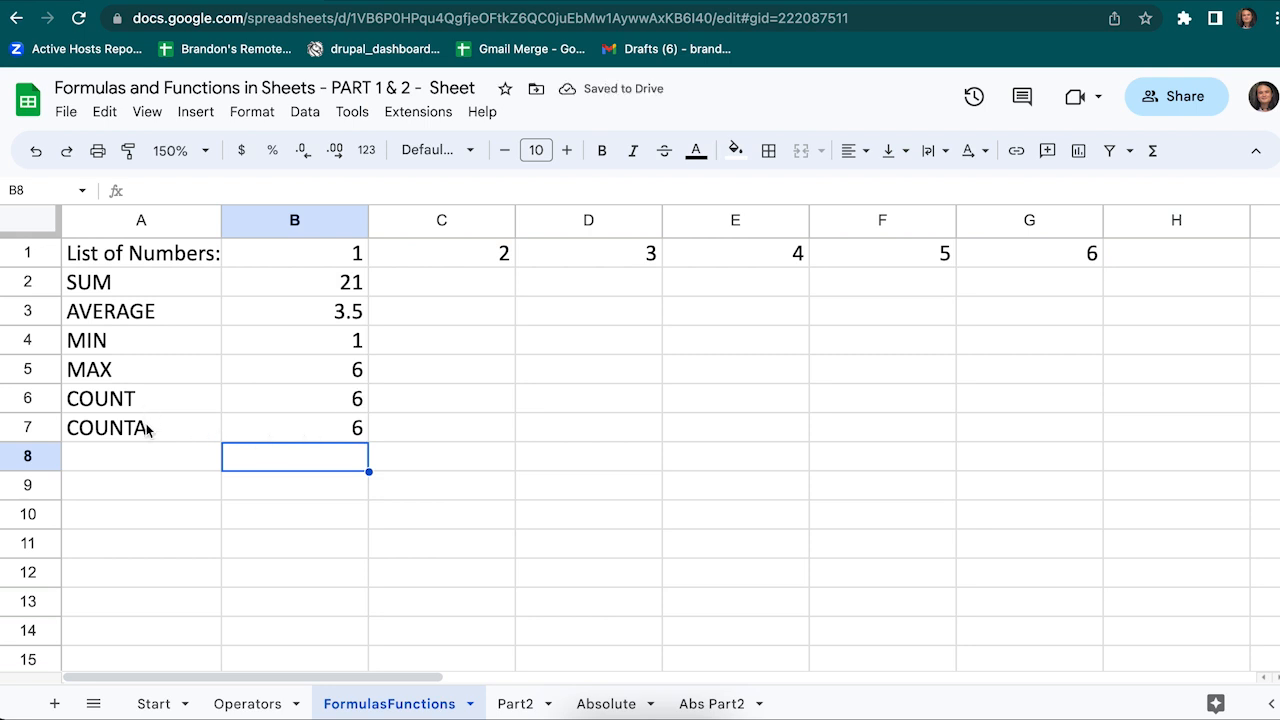
Replace the number in cell G1 with the text apple
{"action": "left_click", "coordinate": [1030, 255]}
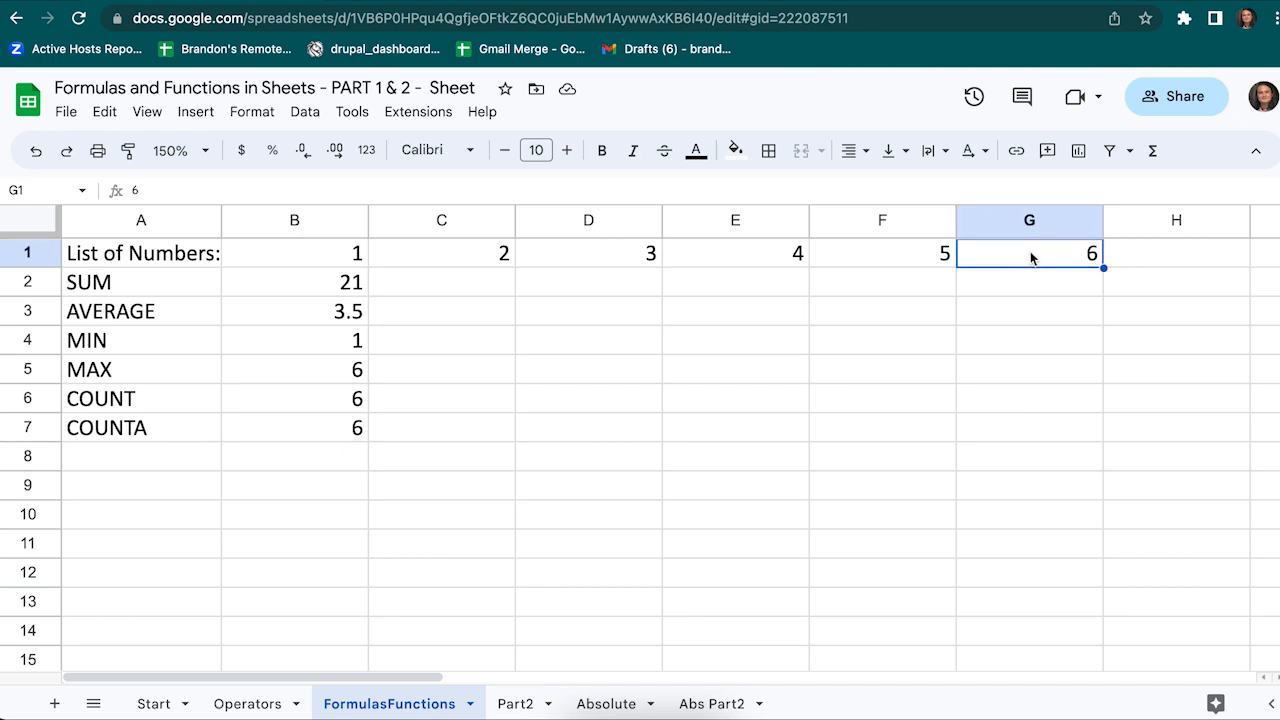
{"action": "key", "text": "Delete"}
{"action": "type", "text": "apple"}
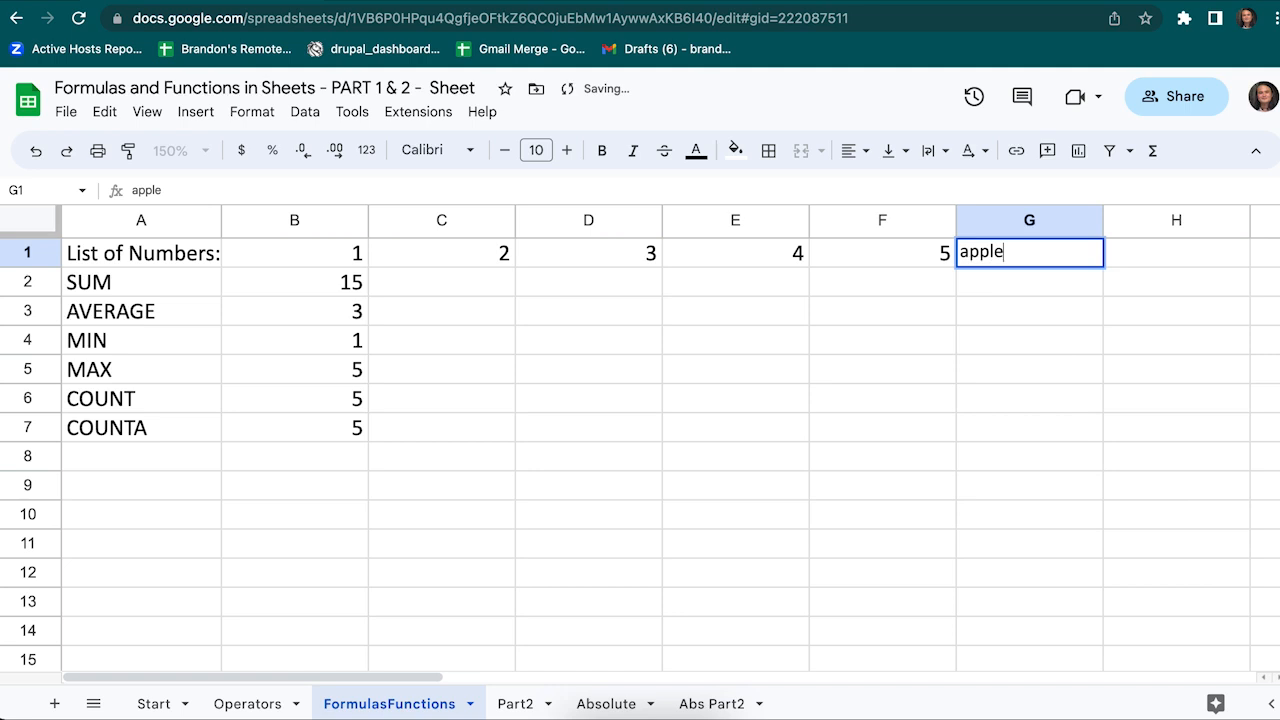
{"action": "key", "text": "Return"}
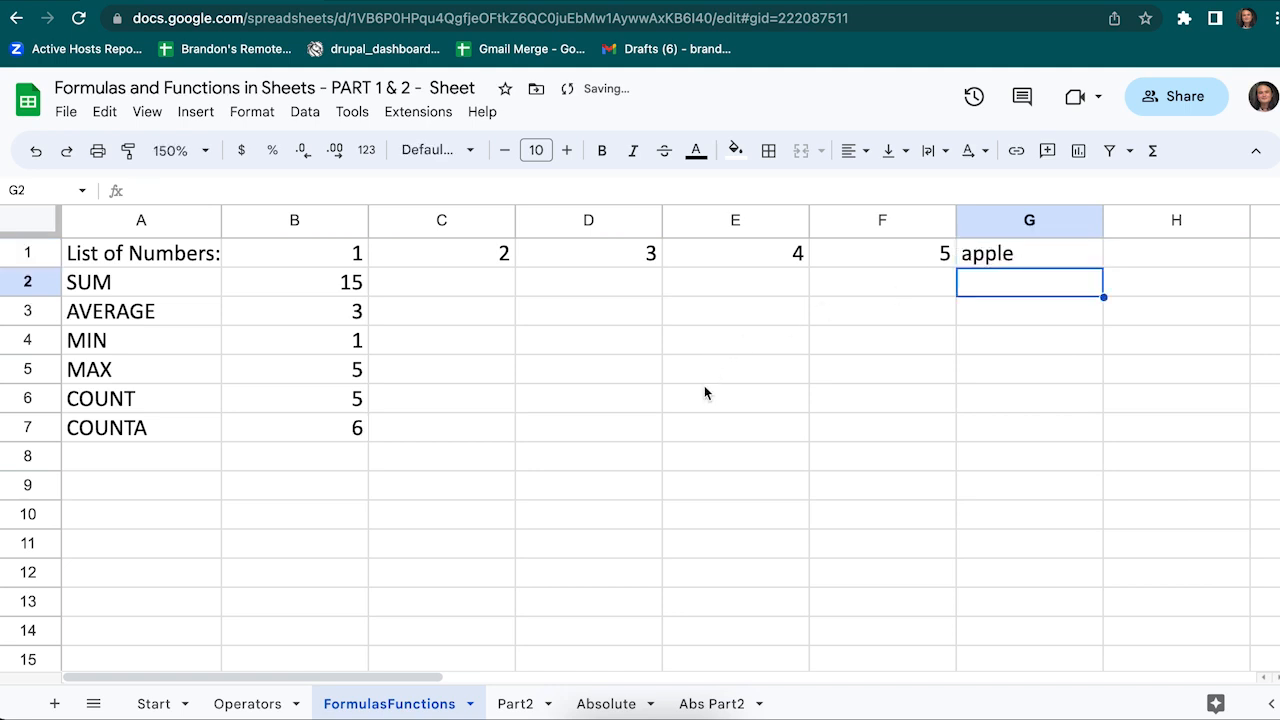